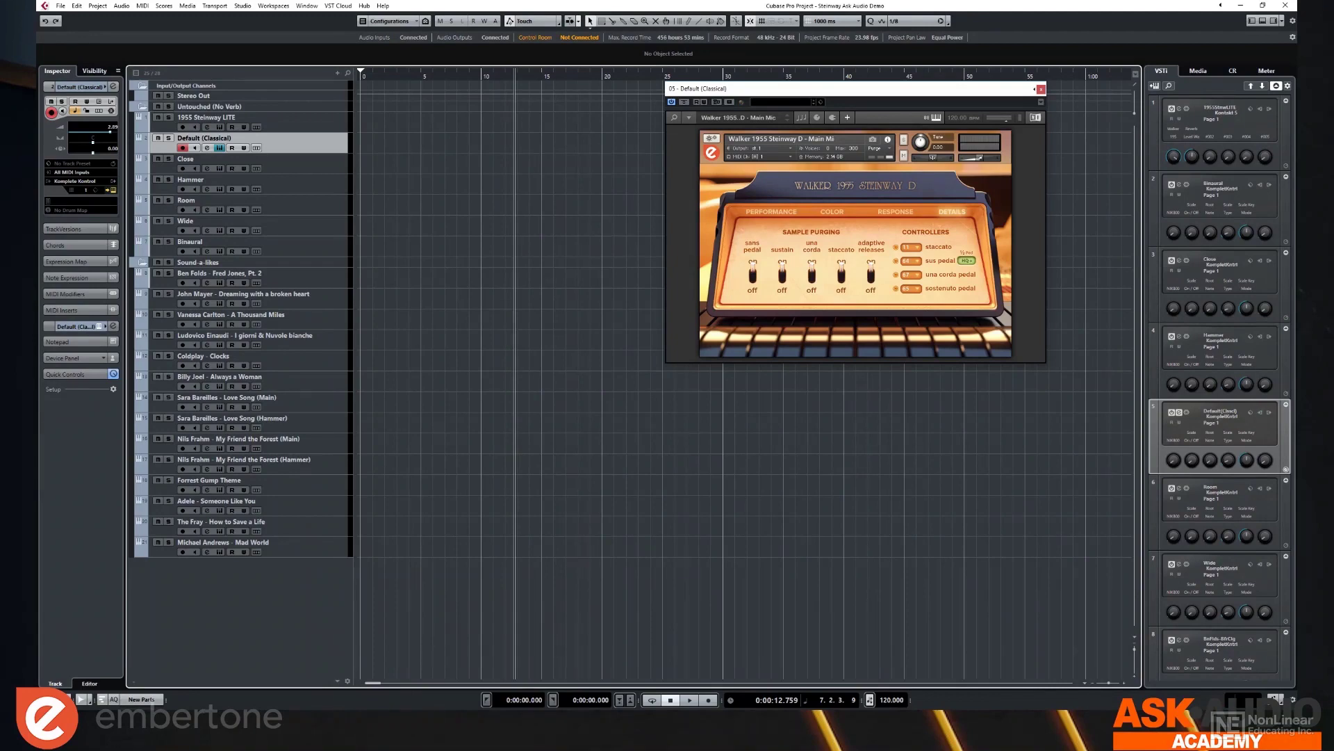
Step: Close the Kontakt '05 - Default (Classical)' Walker 1955 Steinway D window
{"action": "left_click", "coordinate": [1041, 89]}
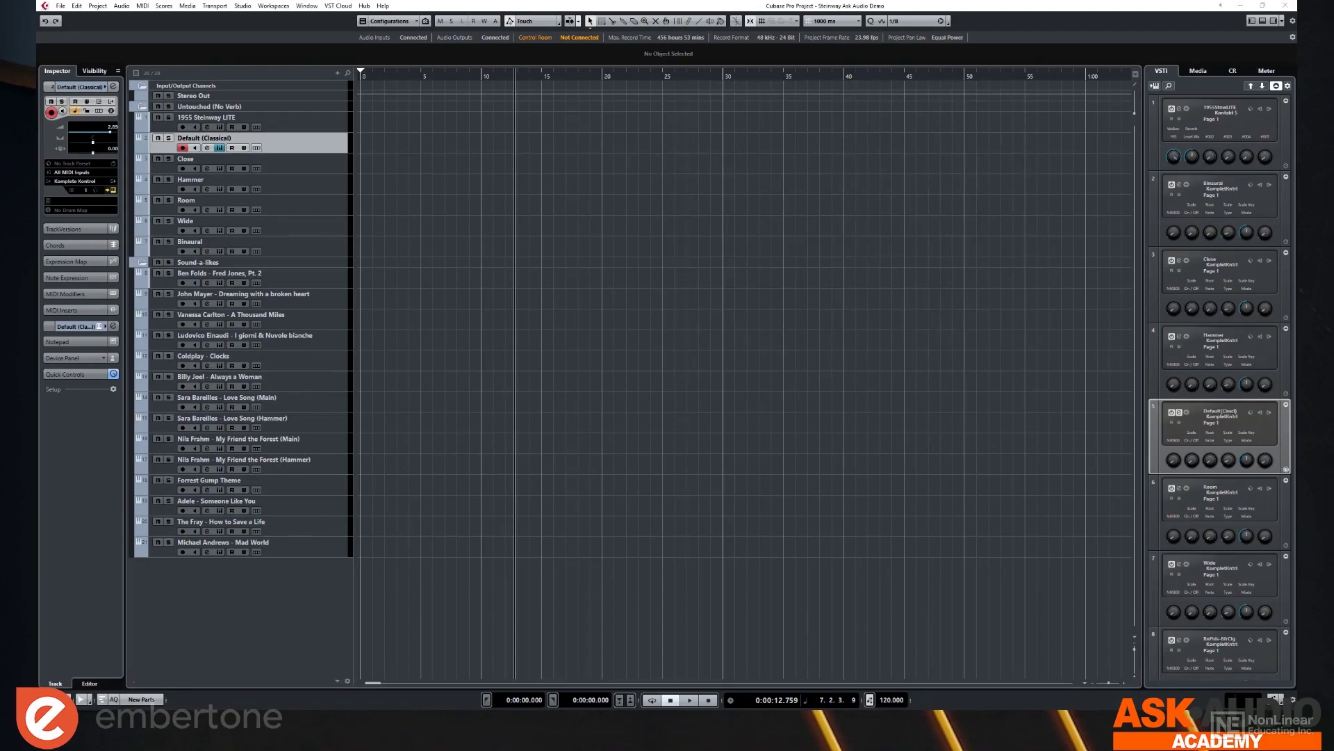
Step: Switch to Embertone's Steinway D page in Chrome and scroll to its SoundCloud demos and Standout Features
{"action": "key", "text": "alt+Tab"}
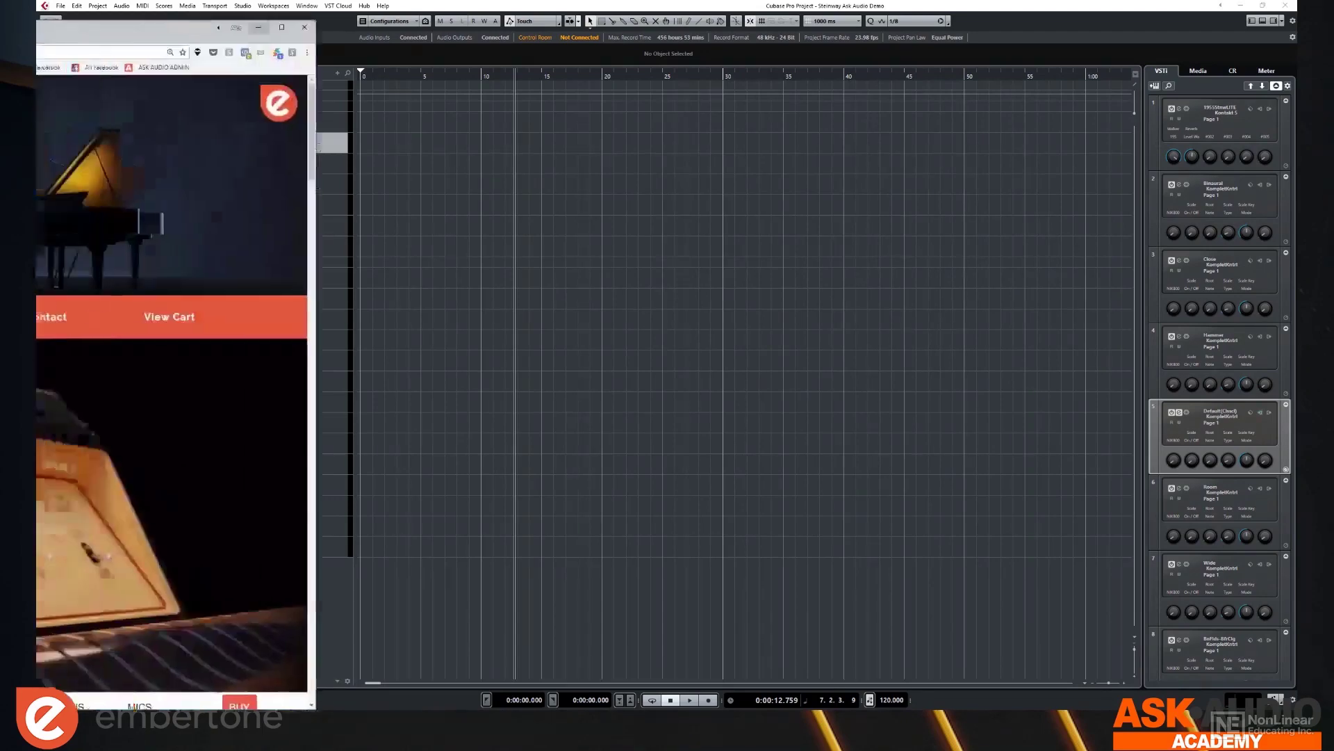
{"action": "scroll", "coordinate": [525, 159], "scroll_direction": "down", "scroll_amount": 8}
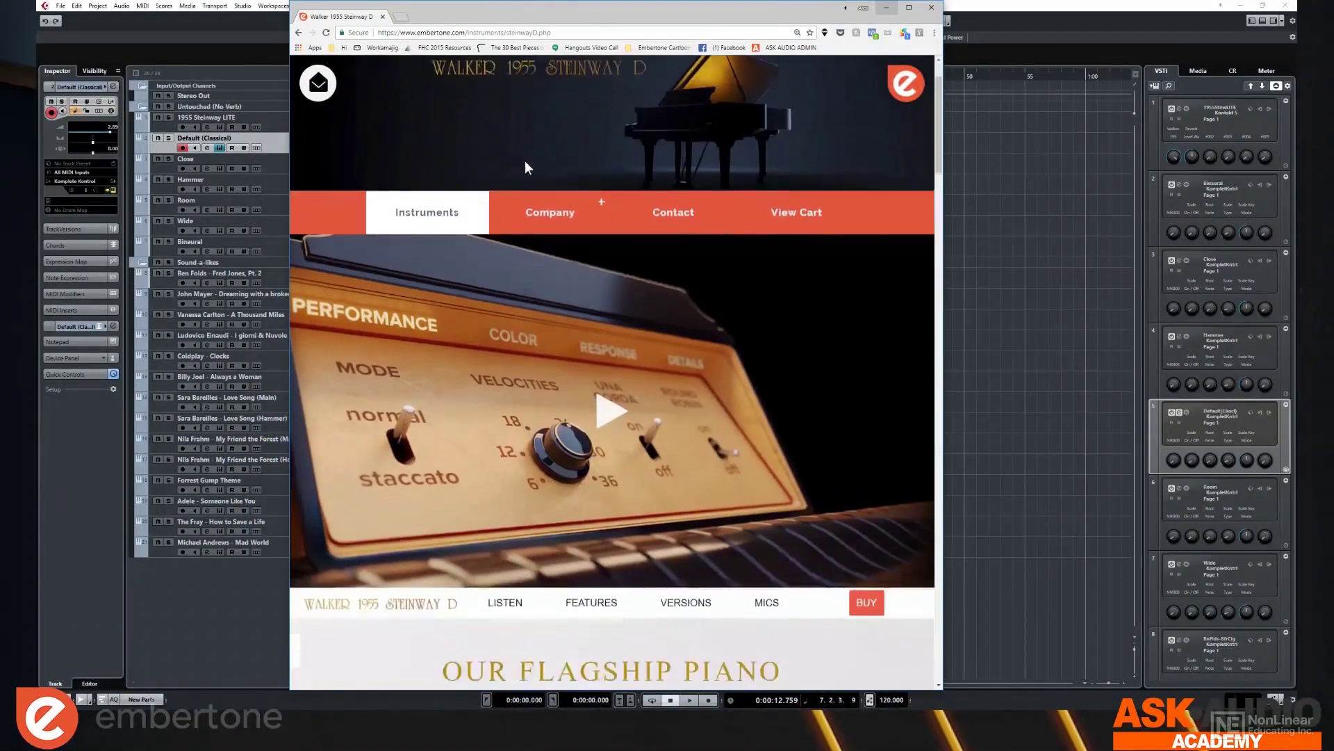
{"action": "scroll", "coordinate": [515, 195], "scroll_direction": "down", "scroll_amount": 1}
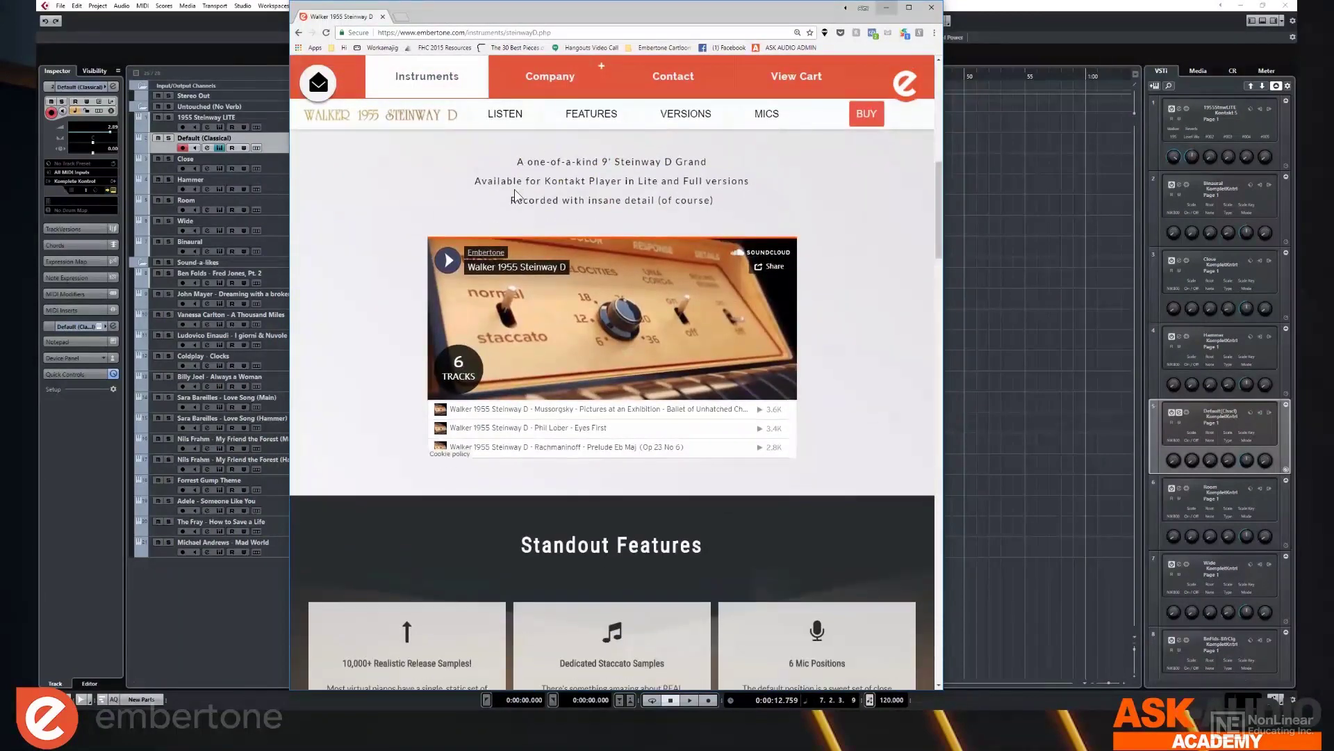
{"action": "scroll", "coordinate": [515, 194], "scroll_direction": "down", "scroll_amount": 2}
{"action": "scroll", "coordinate": [515, 189], "scroll_direction": "up", "scroll_amount": 1}
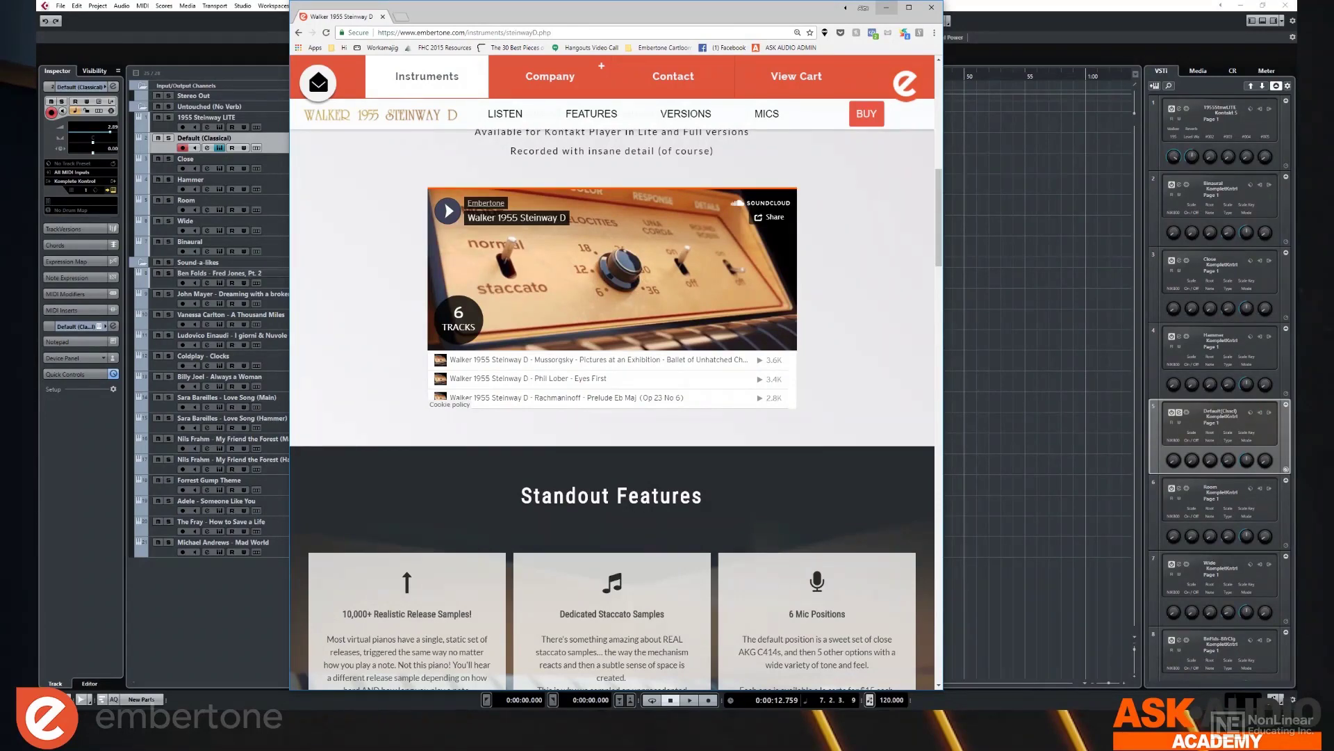
{"action": "scroll", "coordinate": [367, 324], "scroll_direction": "down", "scroll_amount": 3}
{"action": "scroll", "coordinate": [367, 324], "scroll_direction": "up", "scroll_amount": 2}
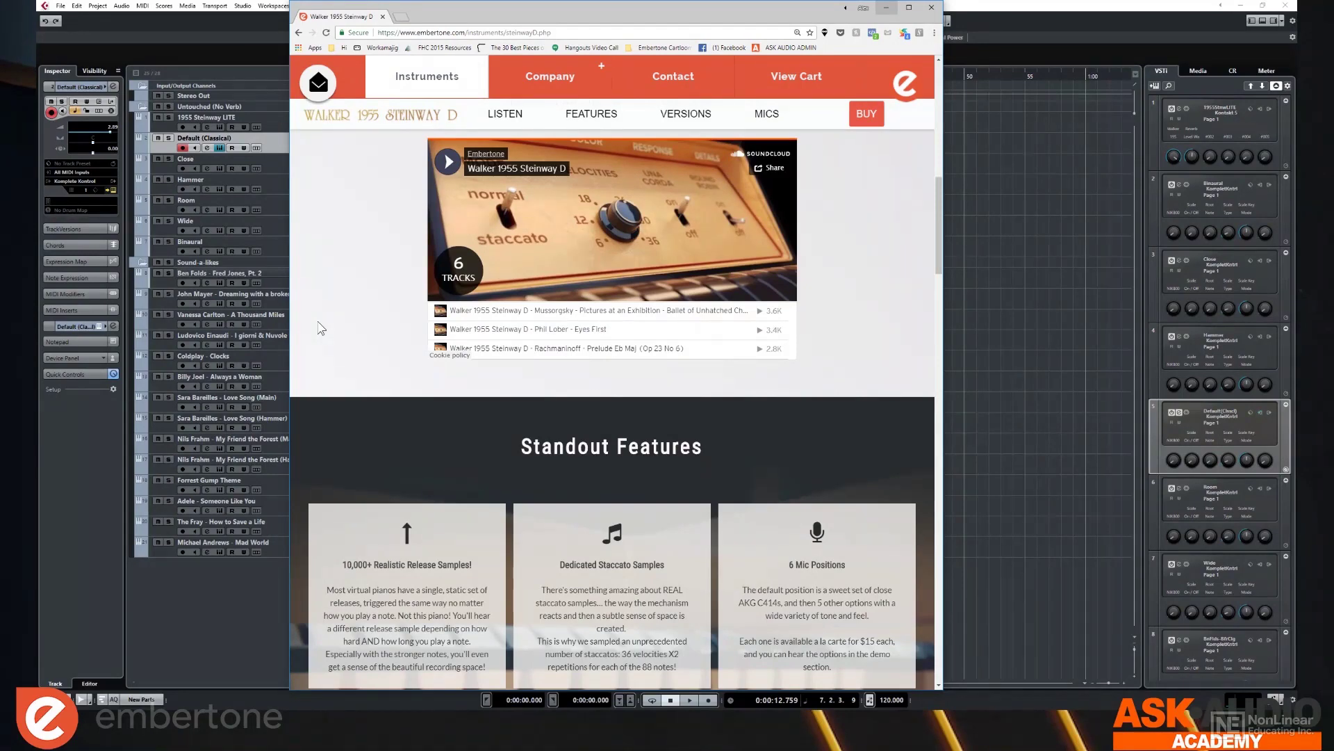
{"action": "scroll", "coordinate": [711, 322], "scroll_direction": "down", "scroll_amount": 2}
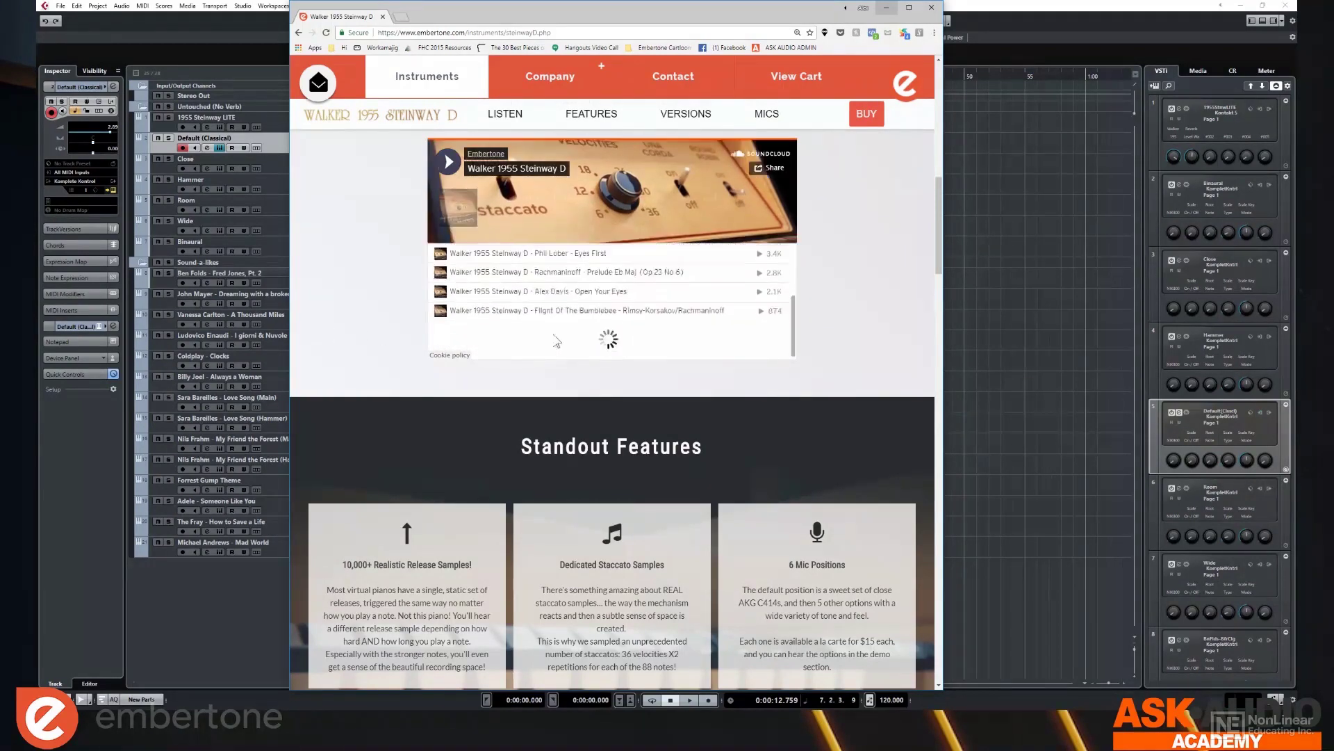
{"action": "scroll", "coordinate": [370, 347], "scroll_direction": "down", "scroll_amount": 2}
{"action": "scroll", "coordinate": [335, 345], "scroll_direction": "down", "scroll_amount": 5}
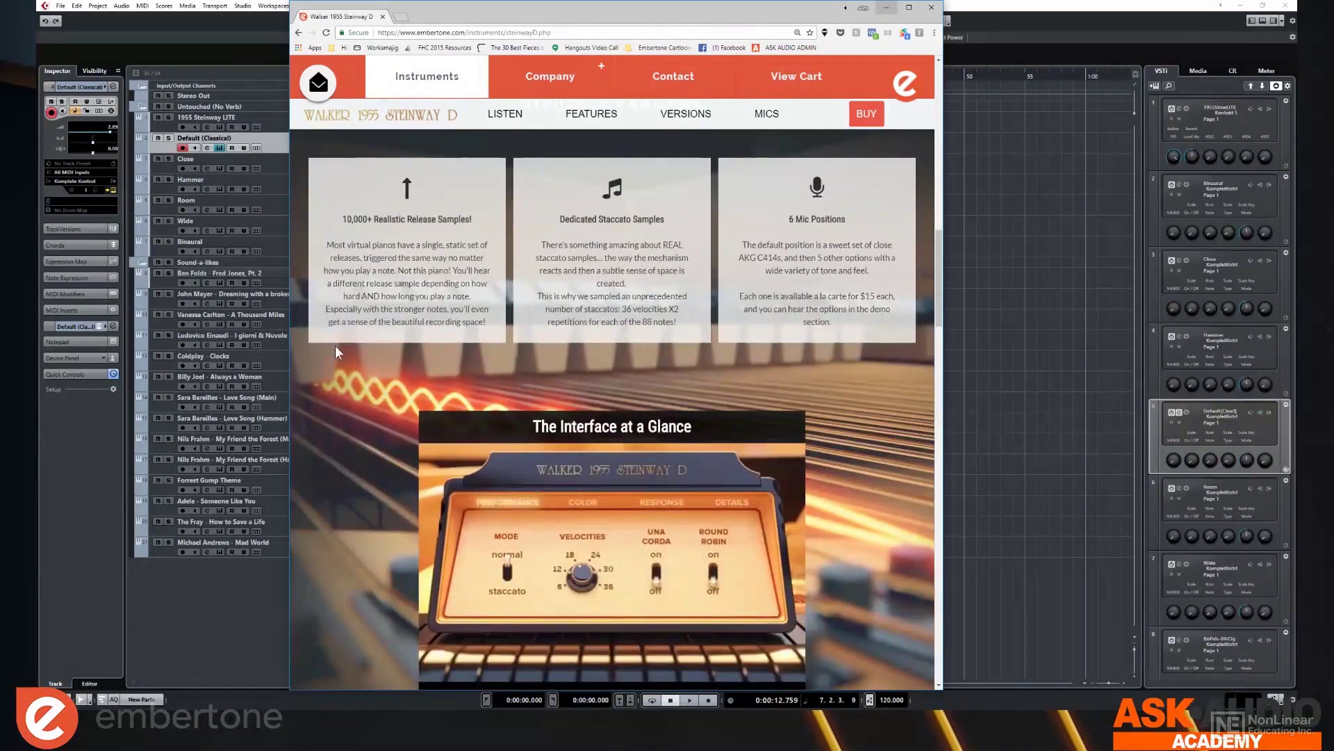
{"action": "scroll", "coordinate": [335, 345], "scroll_direction": "down", "scroll_amount": 2}
{"action": "scroll", "coordinate": [334, 371], "scroll_direction": "down", "scroll_amount": 2}
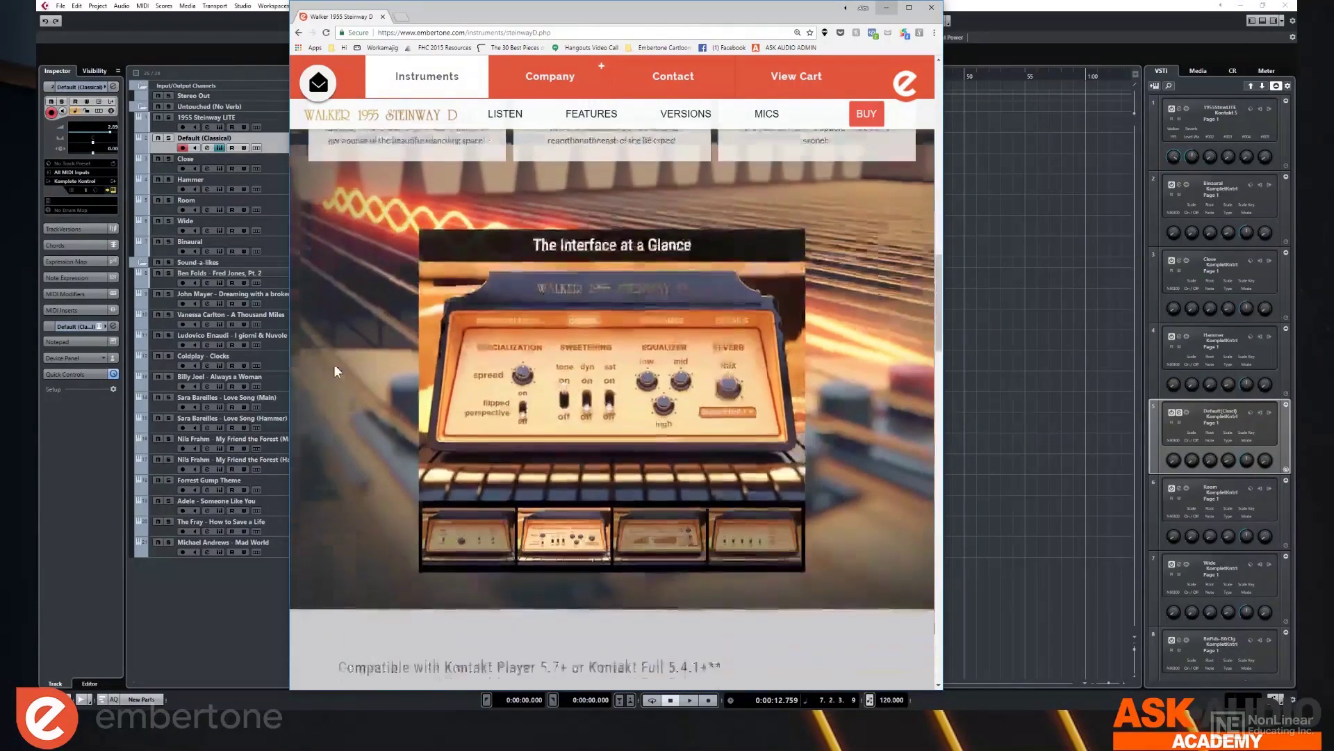
{"action": "scroll", "coordinate": [333, 364], "scroll_direction": "down", "scroll_amount": 1}
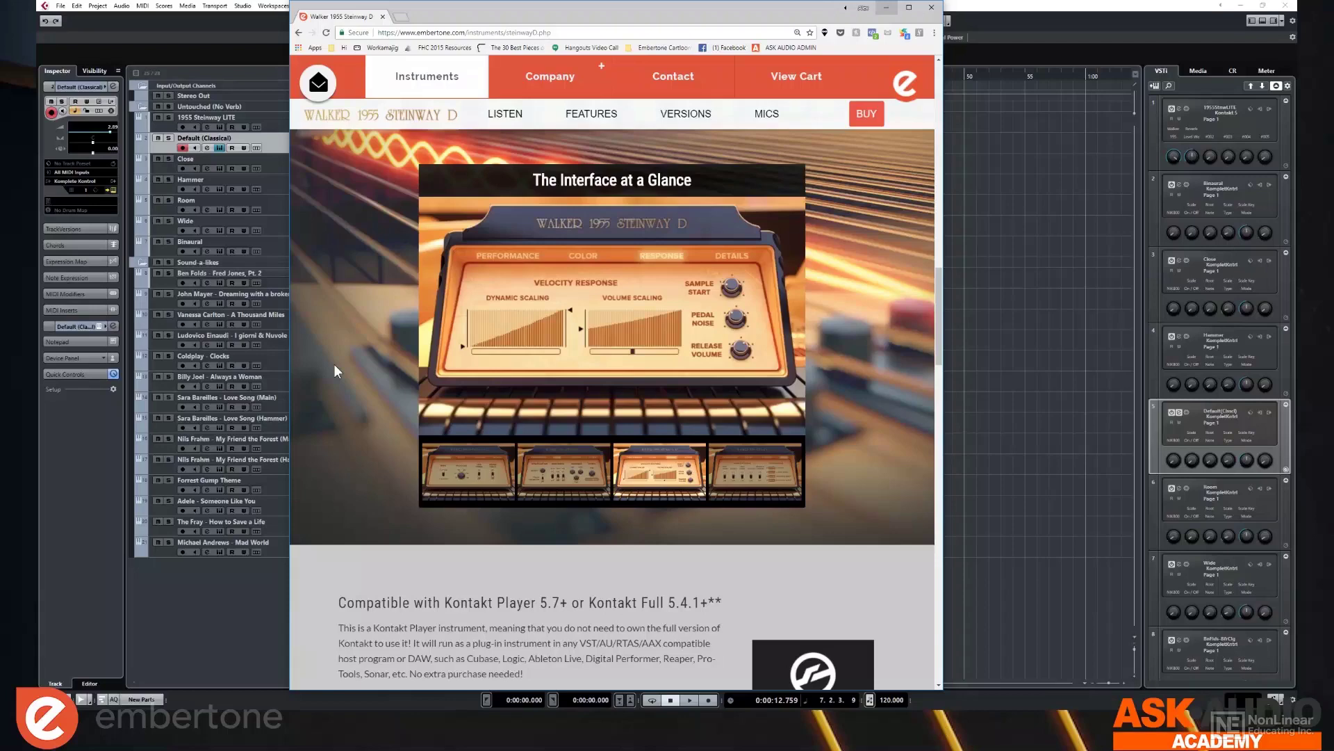
{"action": "scroll", "coordinate": [334, 364], "scroll_direction": "up", "scroll_amount": 8}
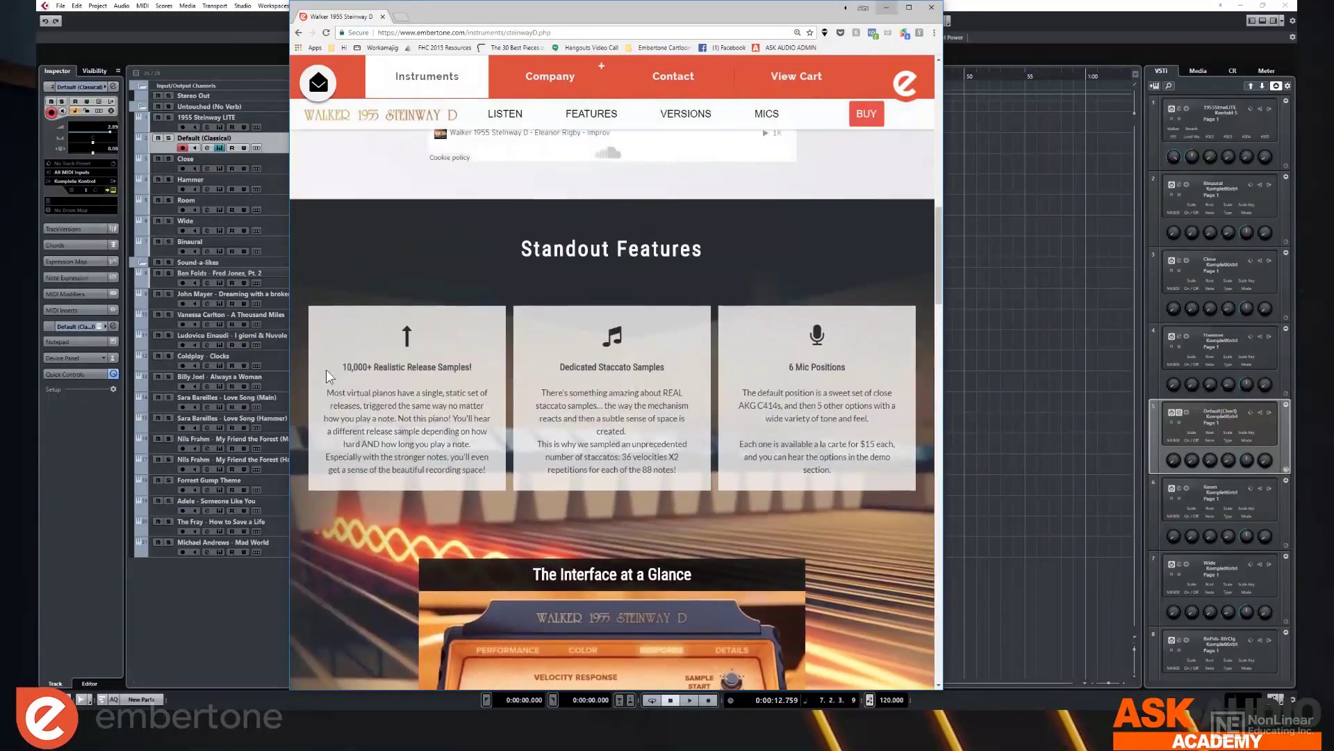
{"action": "scroll", "coordinate": [326, 376], "scroll_direction": "up", "scroll_amount": 2}
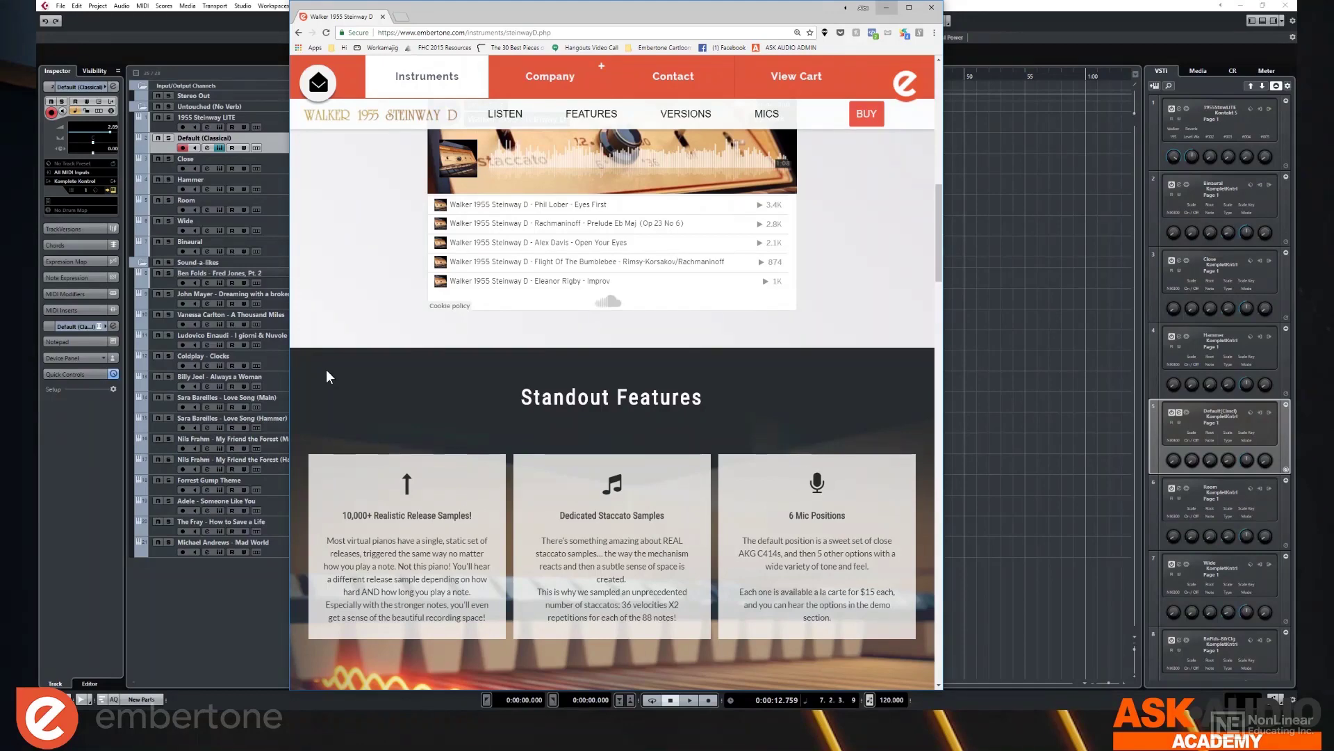
{"action": "scroll", "coordinate": [327, 370], "scroll_direction": "down", "scroll_amount": 1}
{"action": "scroll", "coordinate": [327, 371], "scroll_direction": "up", "scroll_amount": 1}
{"action": "scroll", "coordinate": [355, 357], "scroll_direction": "up", "scroll_amount": 2}
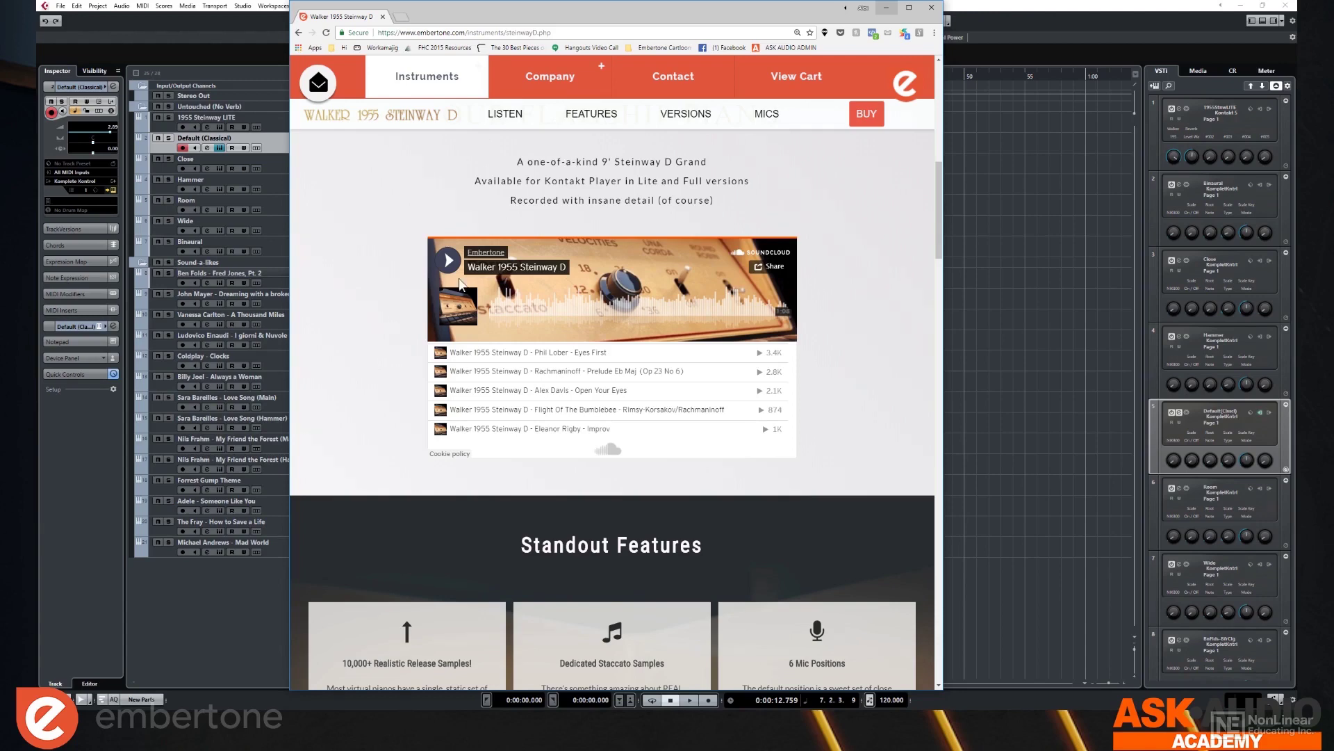
Step: Back in Cubase, view the Steinway's Response velocity curves, then its Details purging and controller settings
{"action": "left_click", "coordinate": [228, 22]}
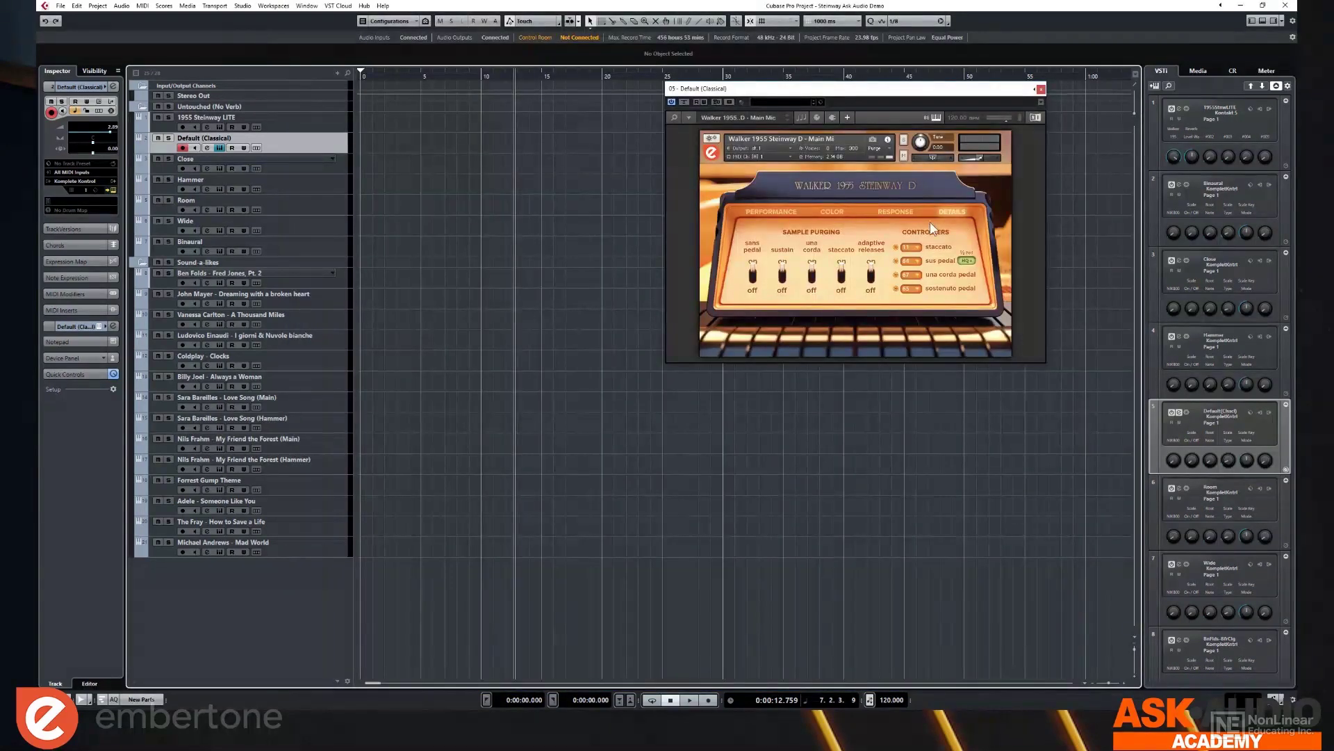
{"action": "left_click", "coordinate": [891, 212]}
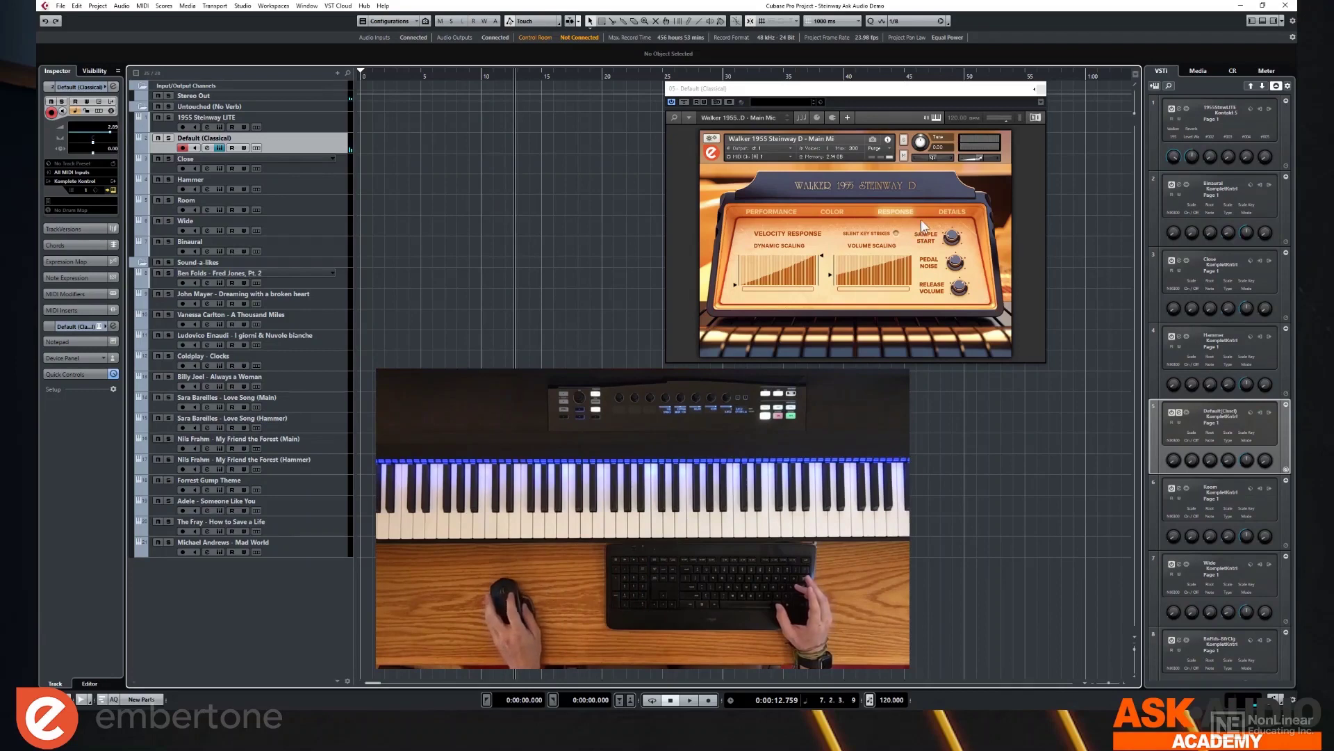
{"action": "left_click", "coordinate": [946, 210]}
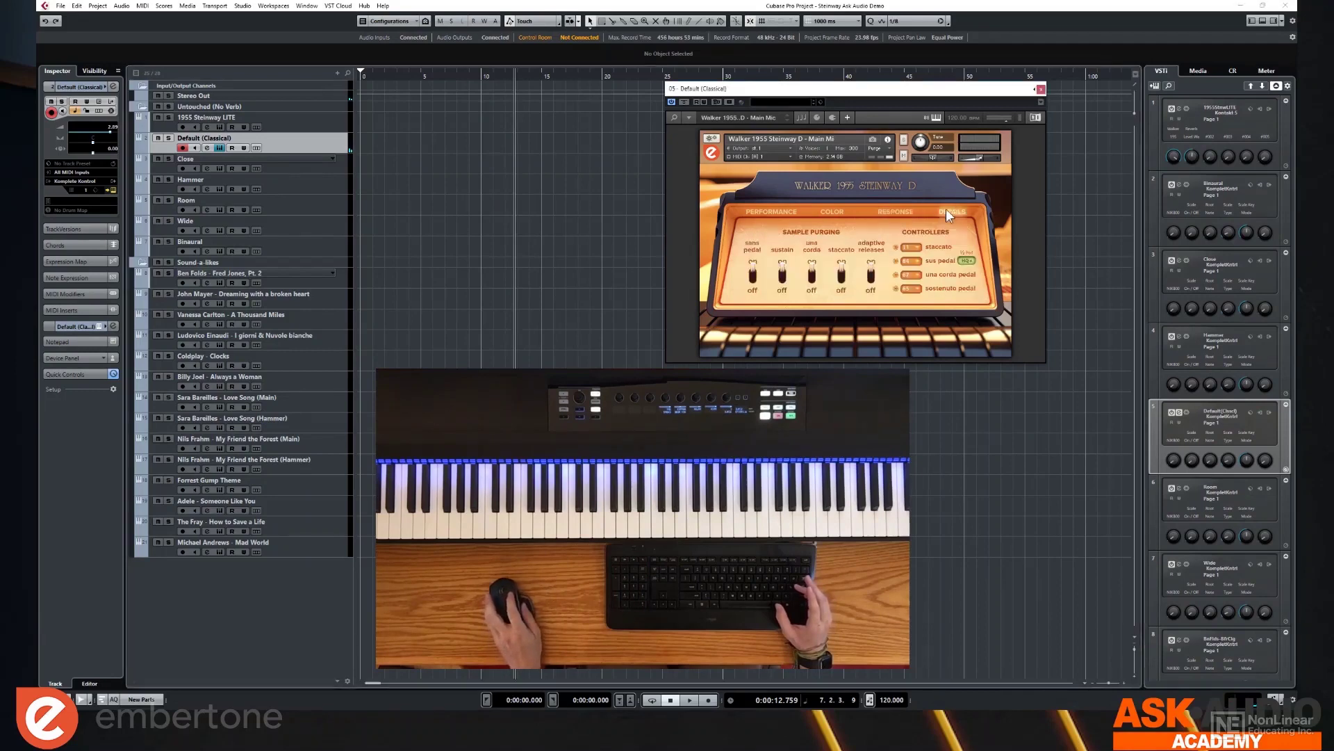
Step: Show the Steinway's Color page with spatialization, sweetening, equalizer and reverb controls
{"action": "left_click", "coordinate": [831, 212]}
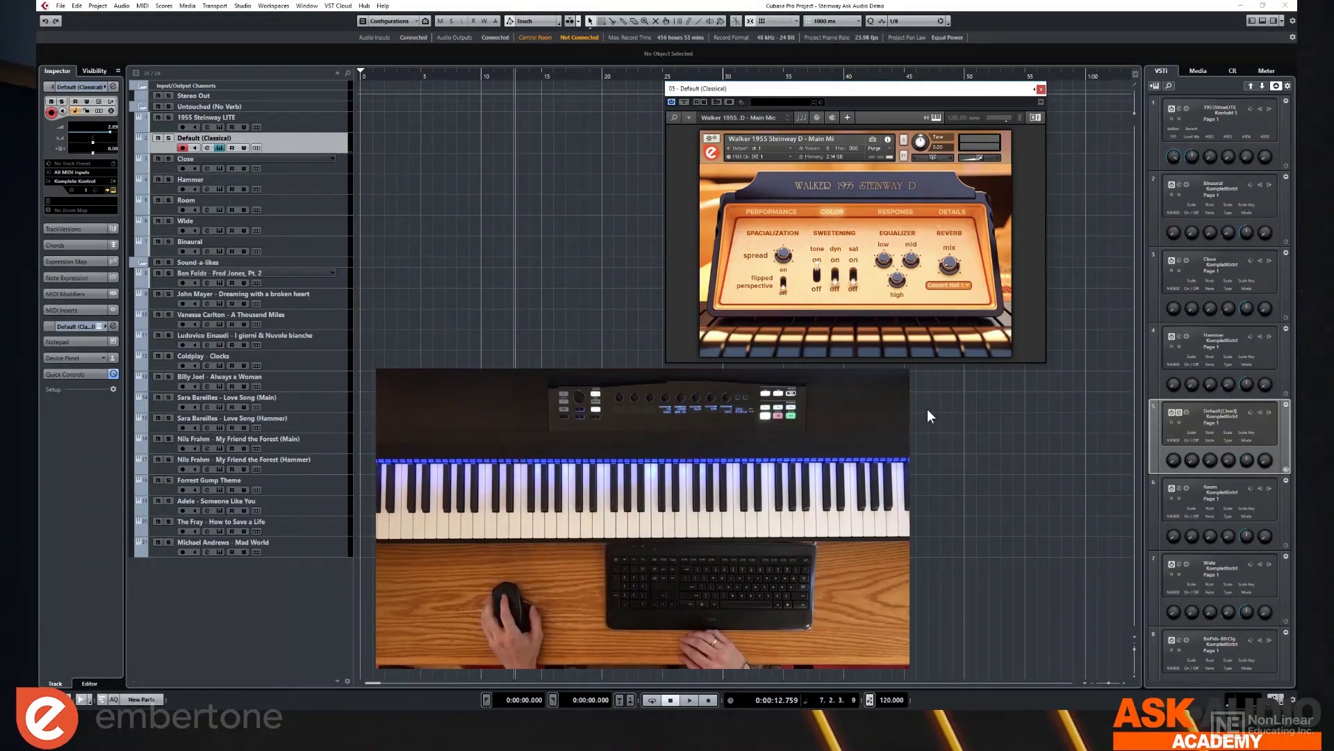
Step: On the Performance page toggle normal/staccato playing mode, then view the Response and Details pages
{"action": "left_click", "coordinate": [779, 215]}
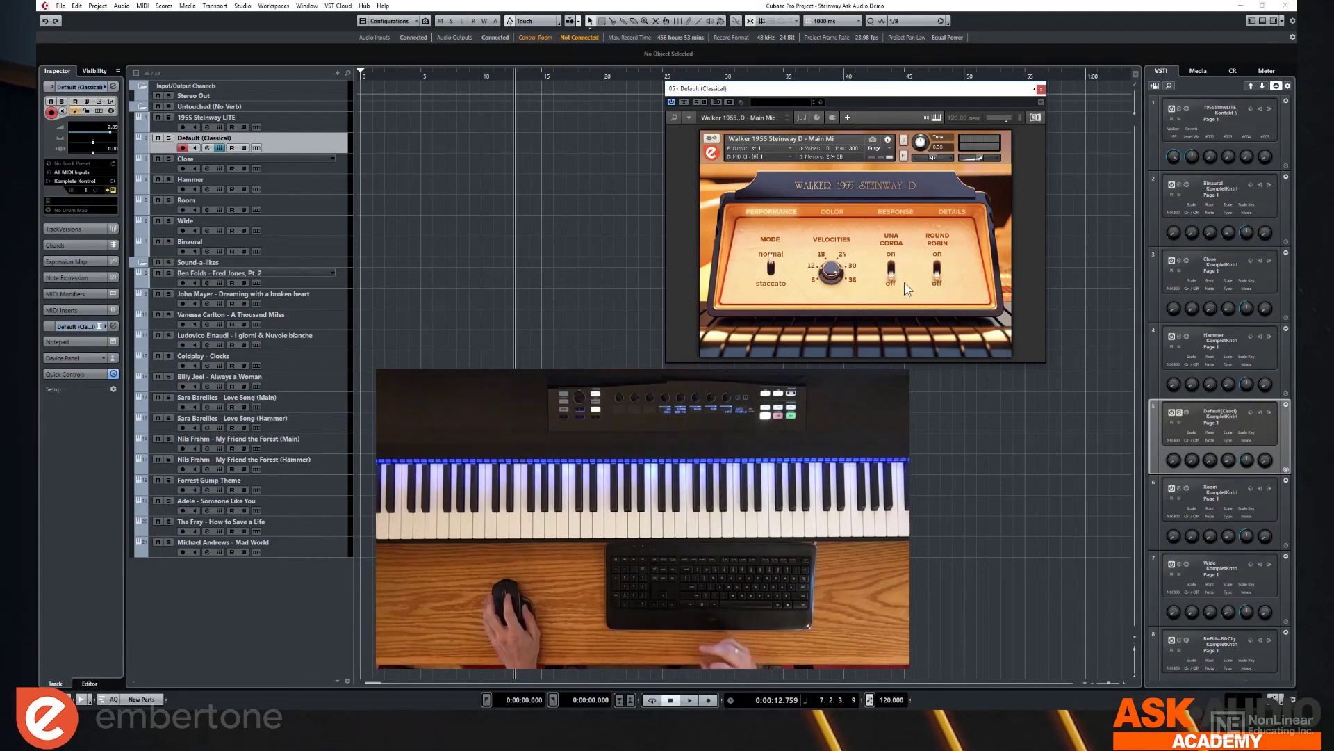
{"action": "left_click", "coordinate": [771, 270]}
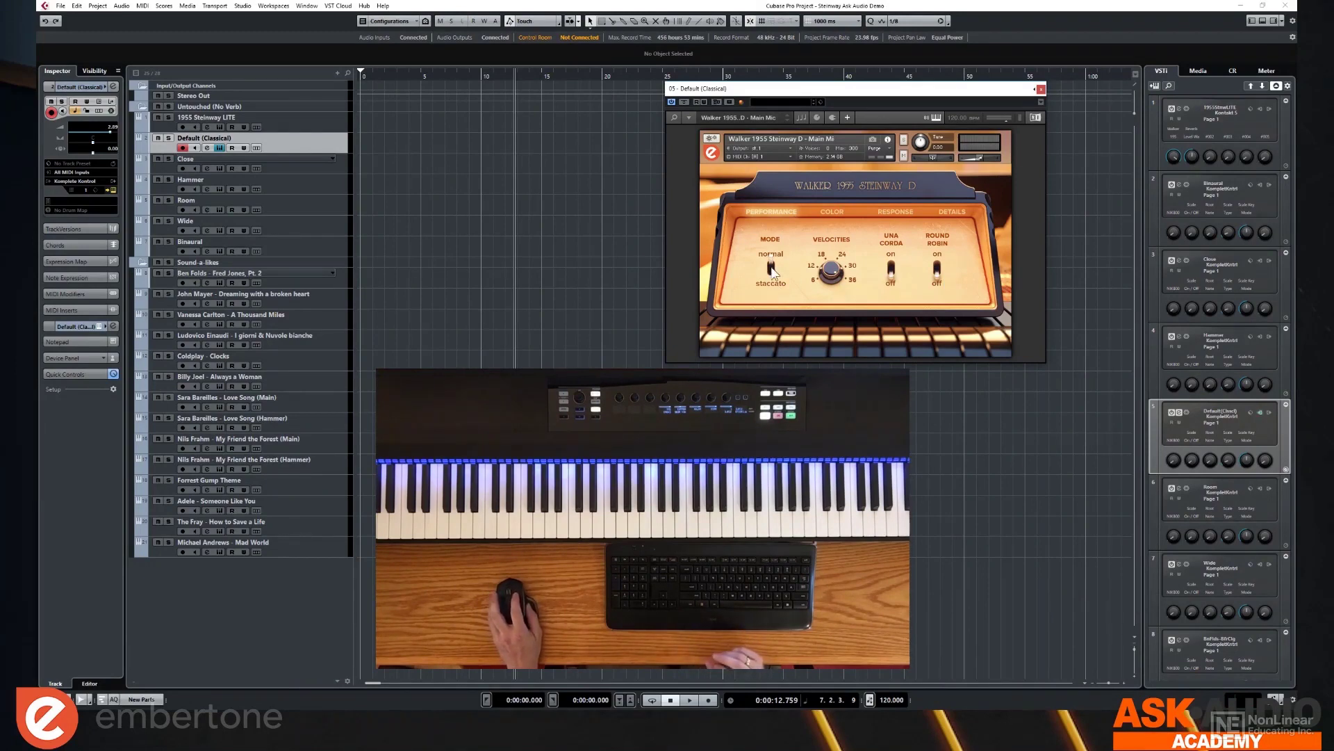
{"action": "left_click", "coordinate": [895, 212]}
{"action": "left_click", "coordinate": [954, 211]}
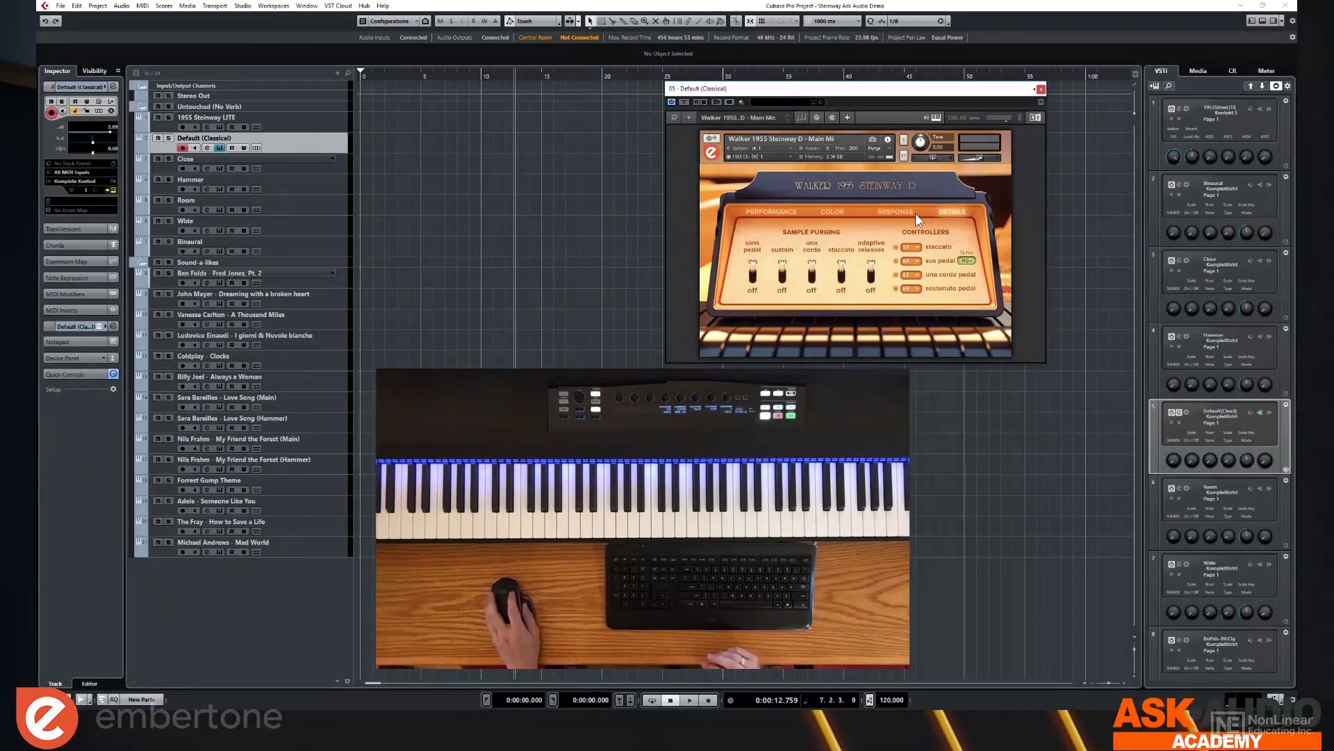
Step: Return to the Performance page and close the Steinway instrument window with Escape
{"action": "left_click", "coordinate": [793, 209]}
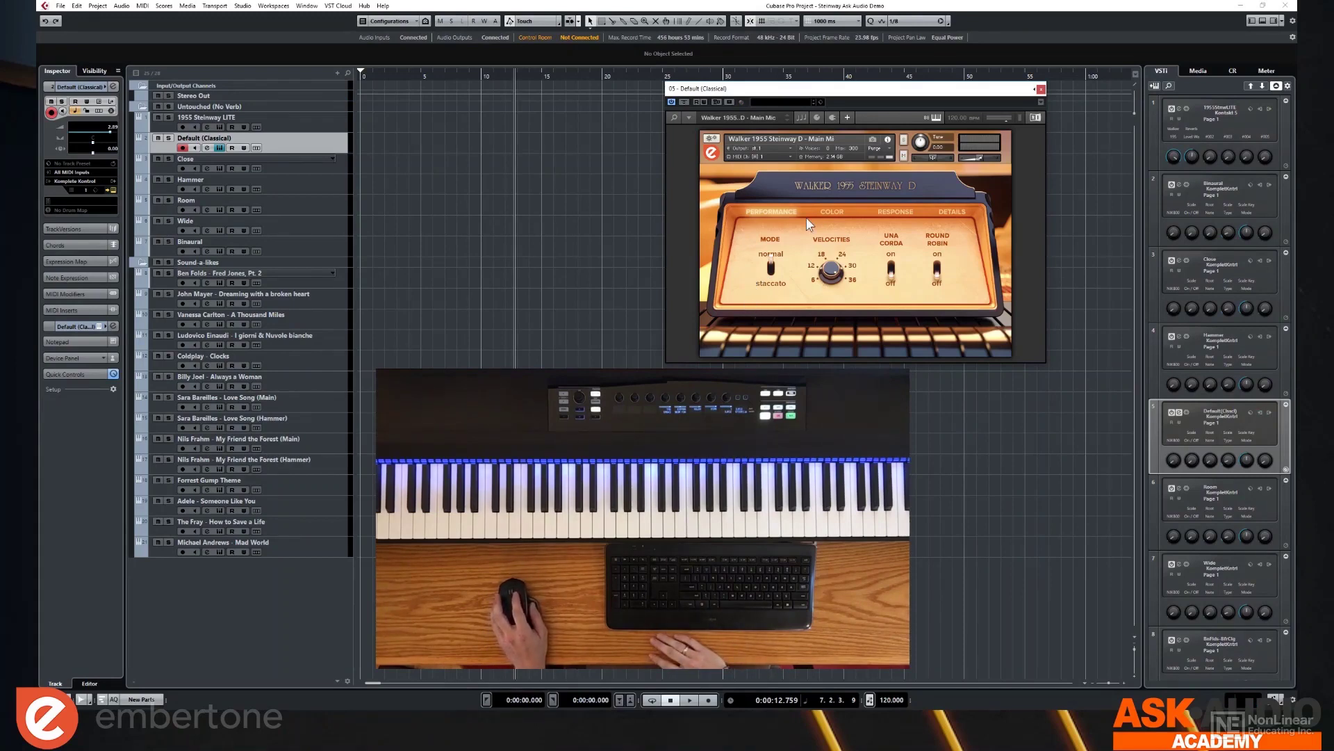
{"action": "left_click", "coordinate": [290, 18]}
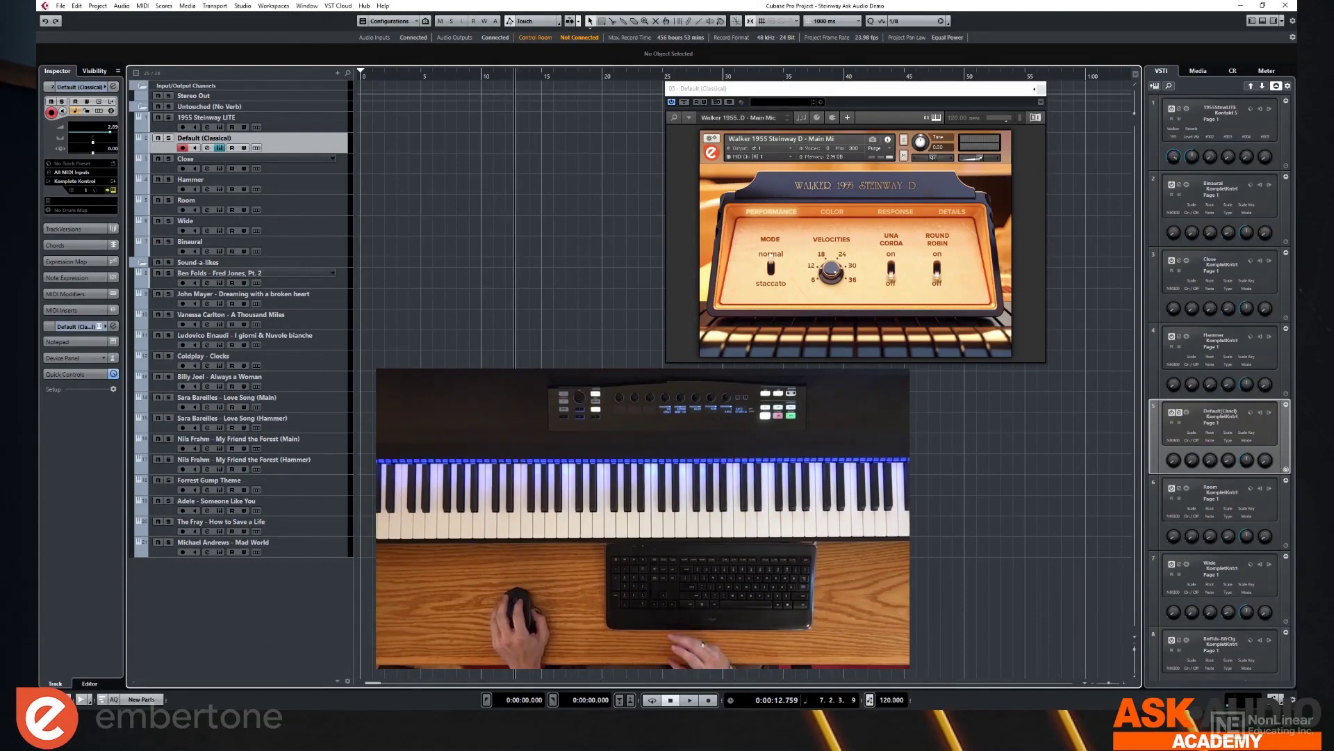
{"action": "key", "text": "Escape"}
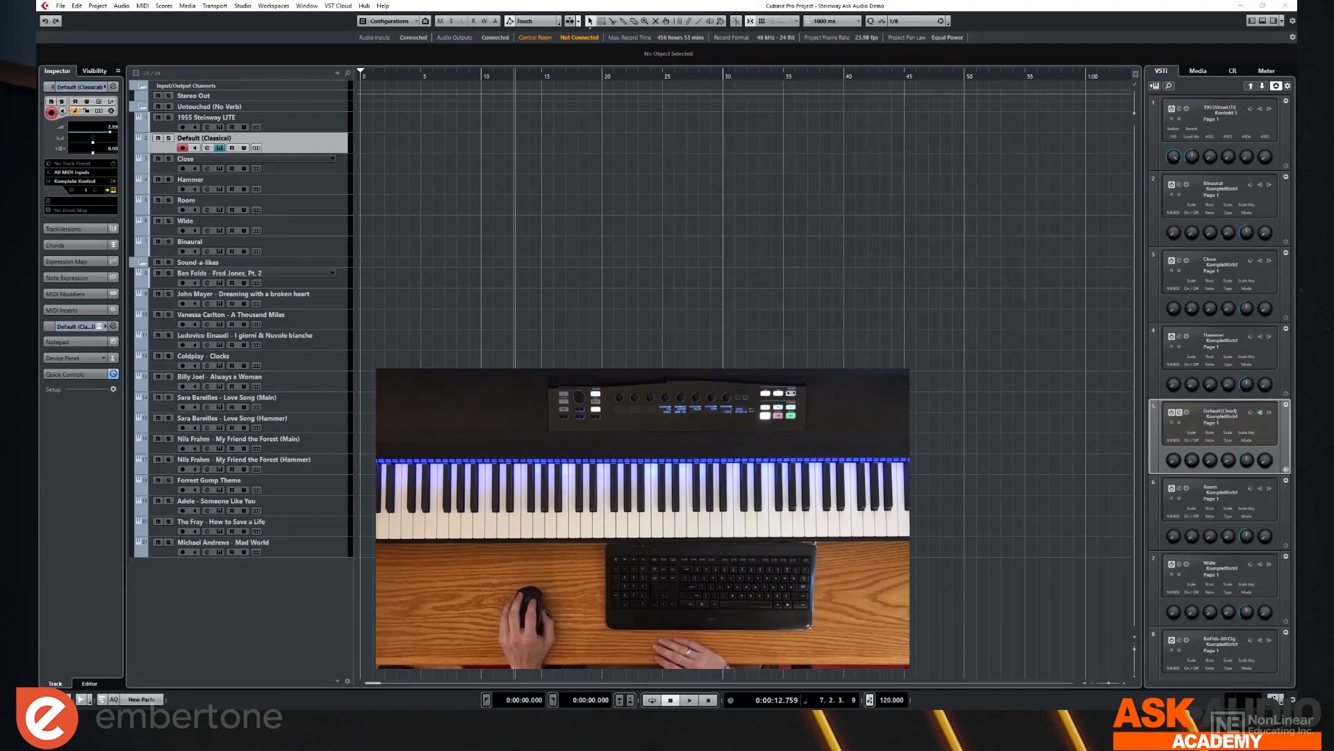
Step: Switch to Chrome and scroll through the Embertone Walker 1955 Steinway D product page
{"action": "key", "text": "alt+Tab"}
{"action": "scroll", "coordinate": [602, 278], "scroll_direction": "down", "scroll_amount": 10}
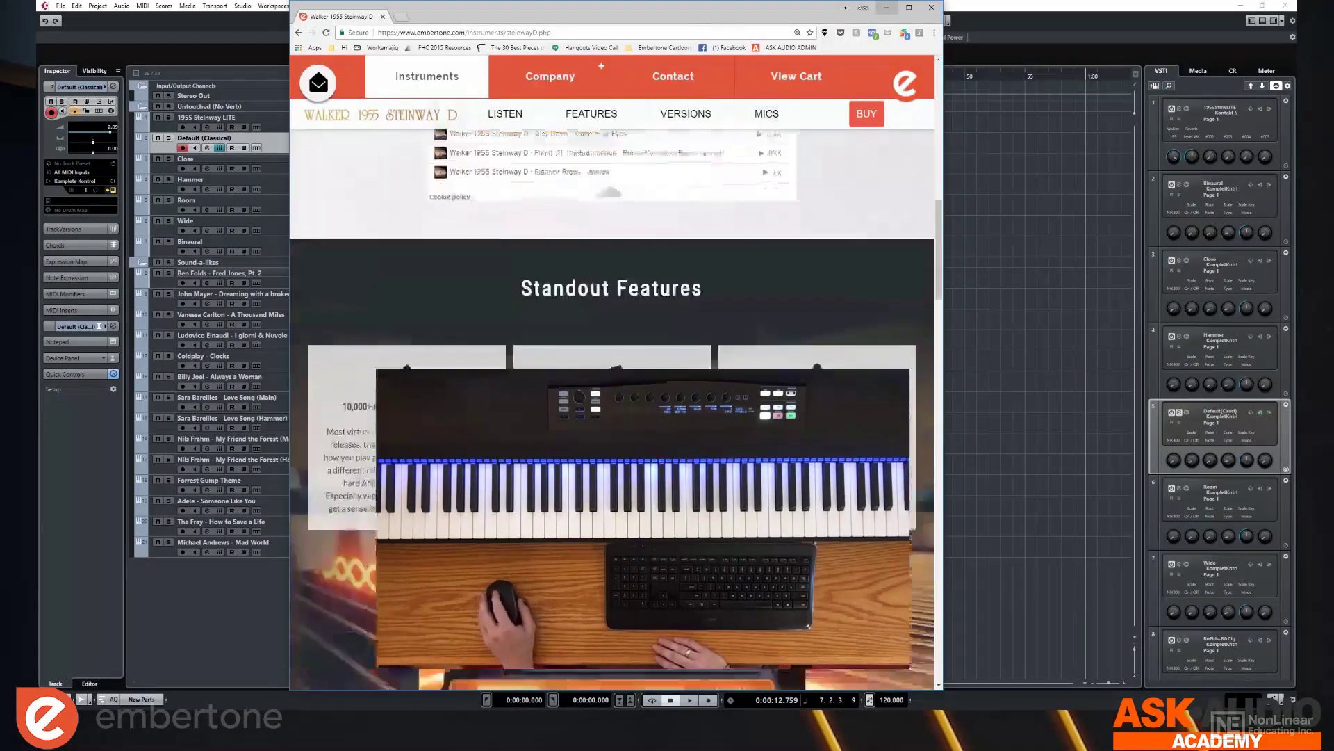
{"action": "scroll", "coordinate": [612, 278], "scroll_direction": "down", "scroll_amount": 15}
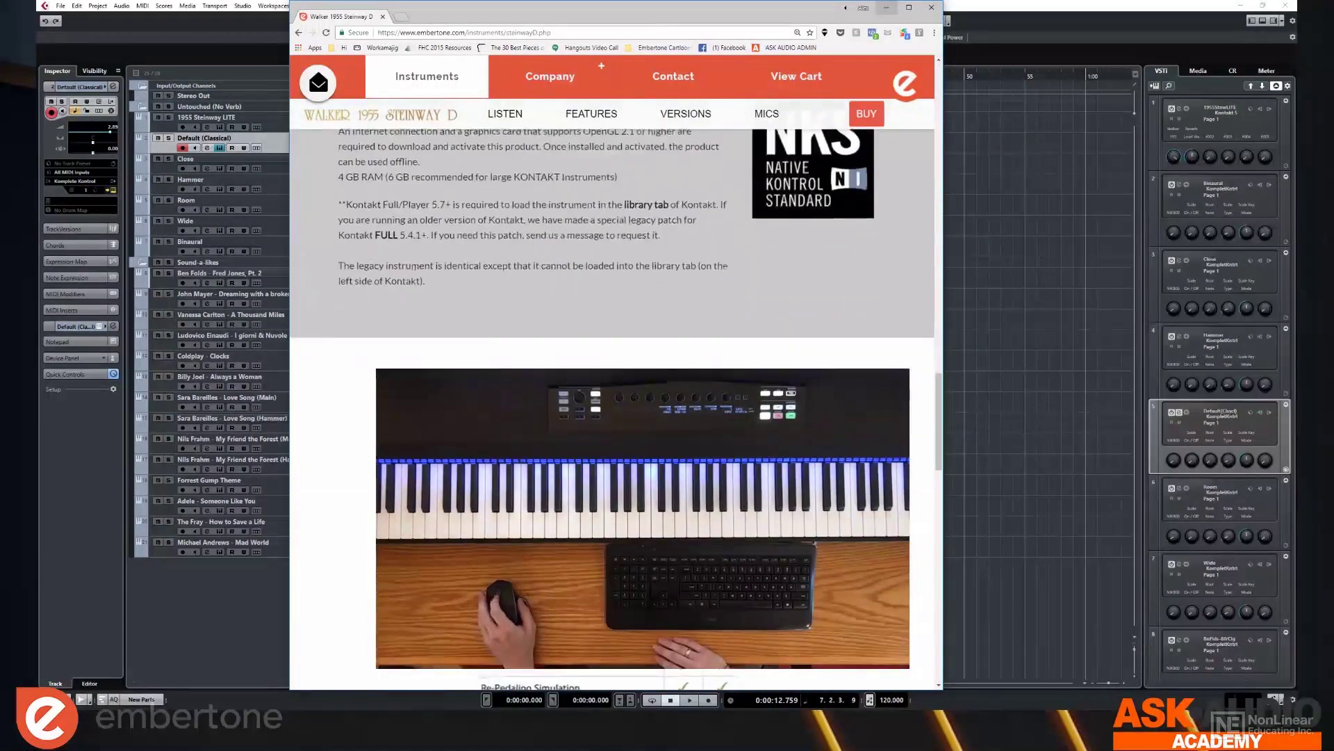
{"action": "scroll", "coordinate": [612, 278], "scroll_direction": "up", "scroll_amount": 3}
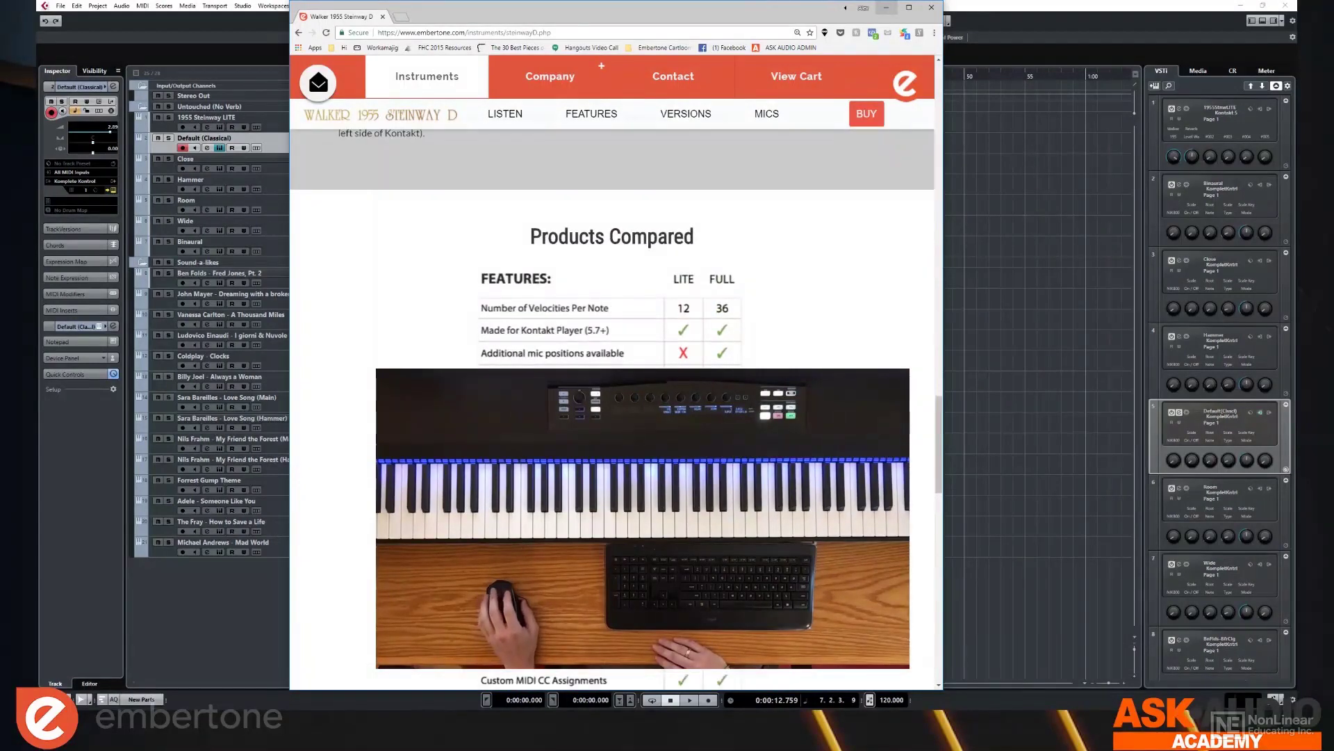
{"action": "scroll", "coordinate": [611, 278], "scroll_direction": "up", "scroll_amount": 5}
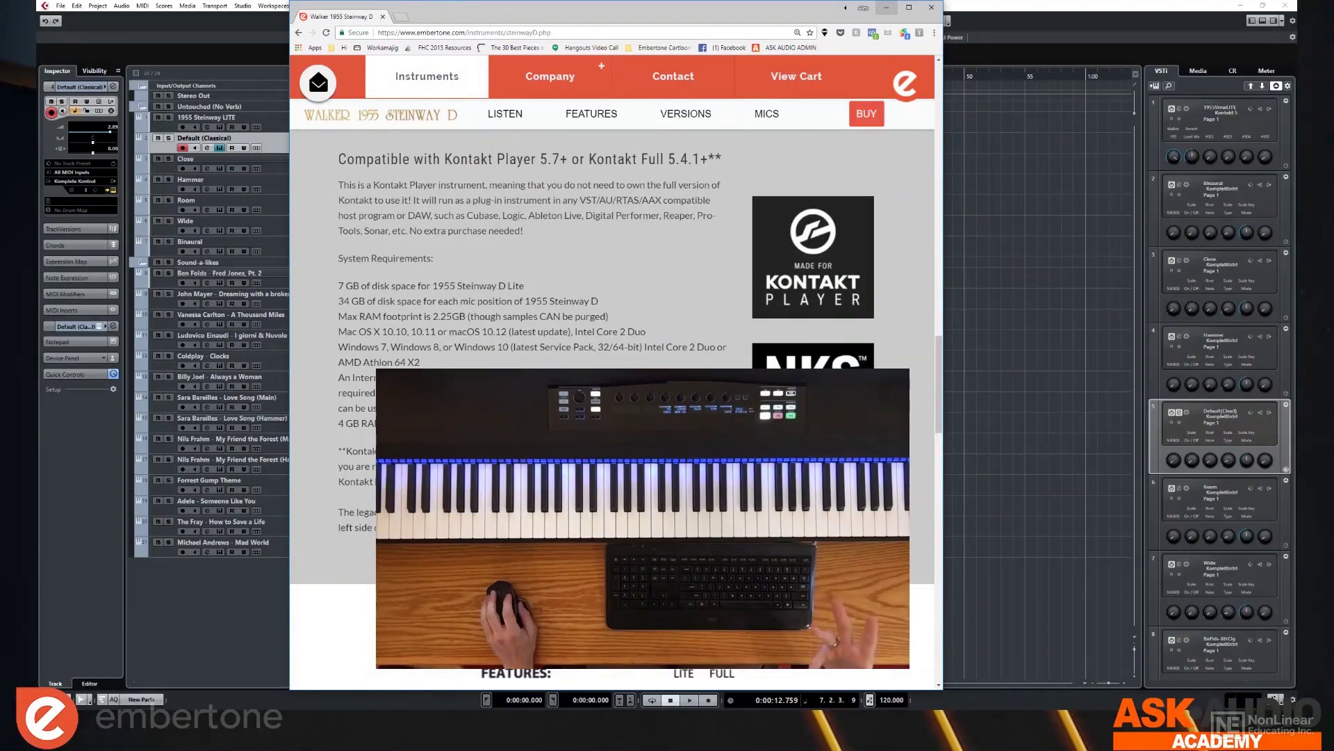
{"action": "scroll", "coordinate": [612, 396], "scroll_direction": "up", "scroll_amount": 10}
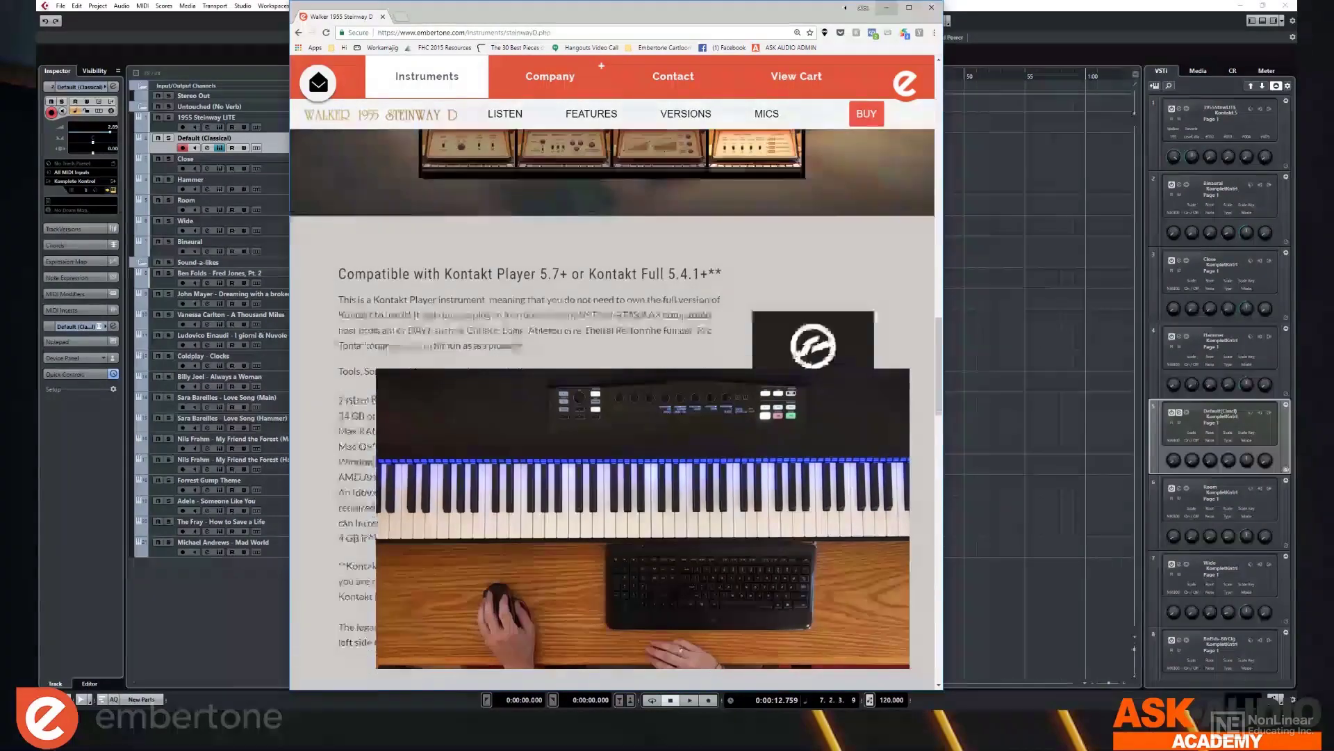
{"action": "scroll", "coordinate": [612, 375], "scroll_direction": "up", "scroll_amount": 10}
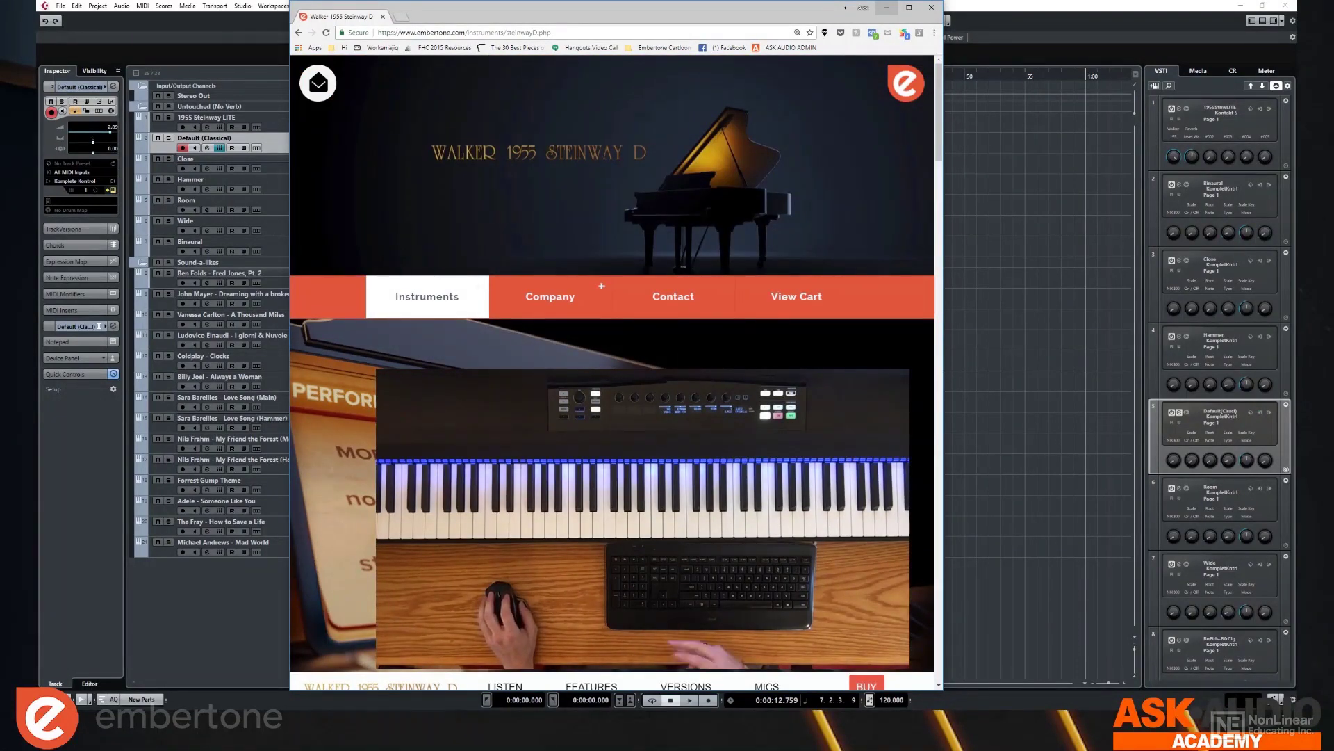
{"action": "scroll", "coordinate": [611, 375], "scroll_direction": "down", "scroll_amount": 4}
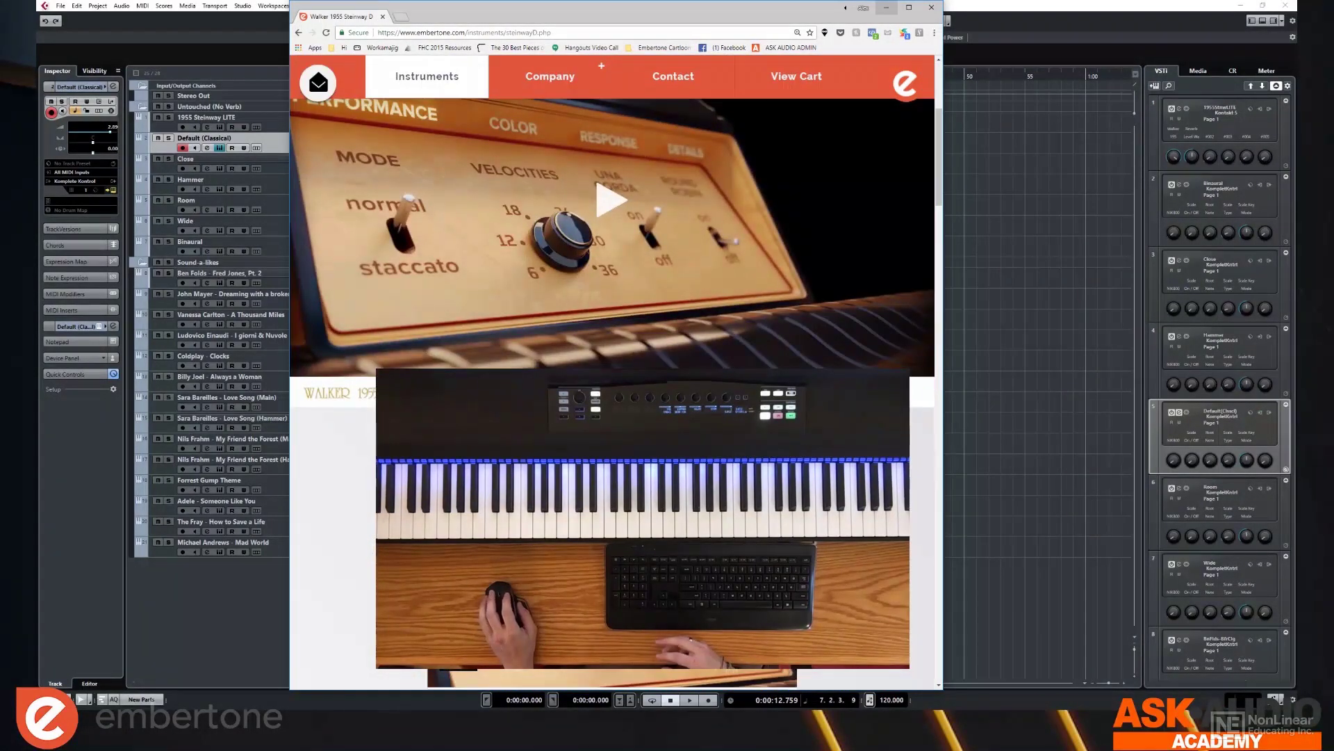
{"action": "scroll", "coordinate": [611, 375], "scroll_direction": "down", "scroll_amount": 3}
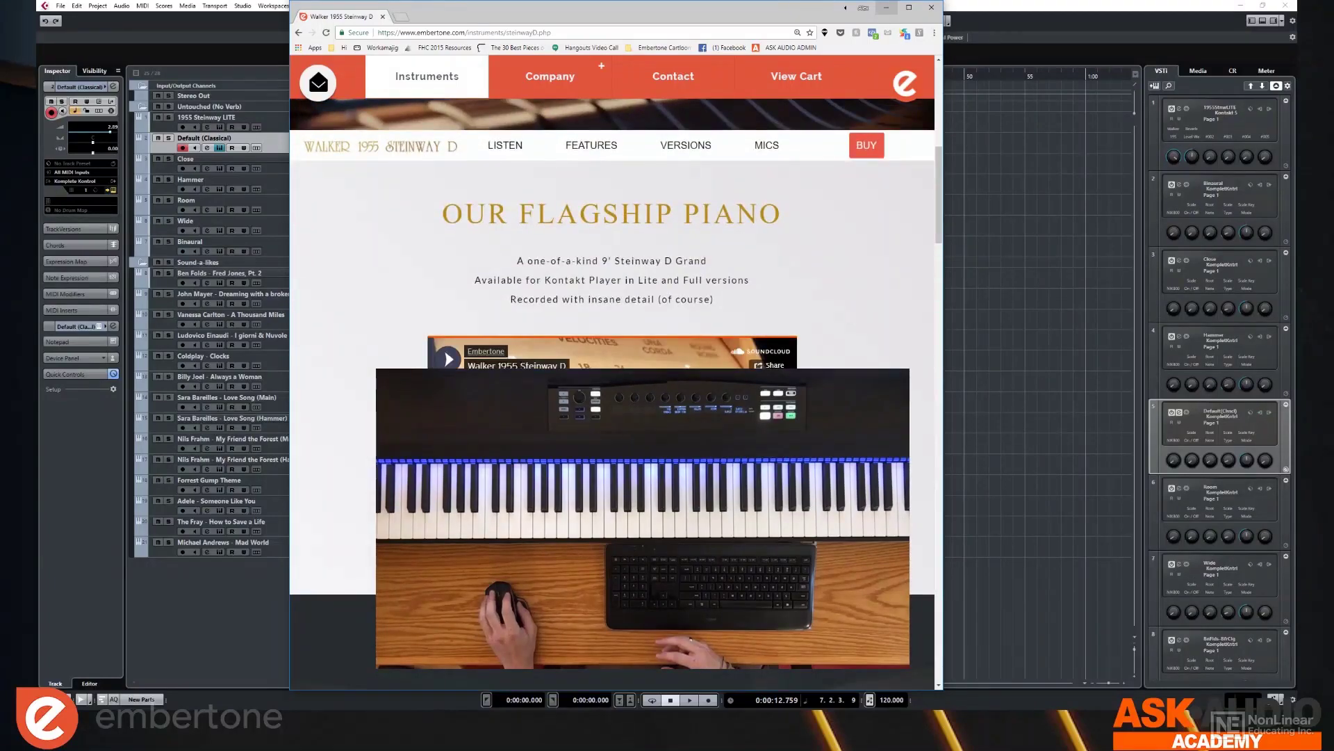
{"action": "scroll", "coordinate": [611, 376], "scroll_direction": "down", "scroll_amount": 1}
{"action": "scroll", "coordinate": [612, 376], "scroll_direction": "down", "scroll_amount": 2}
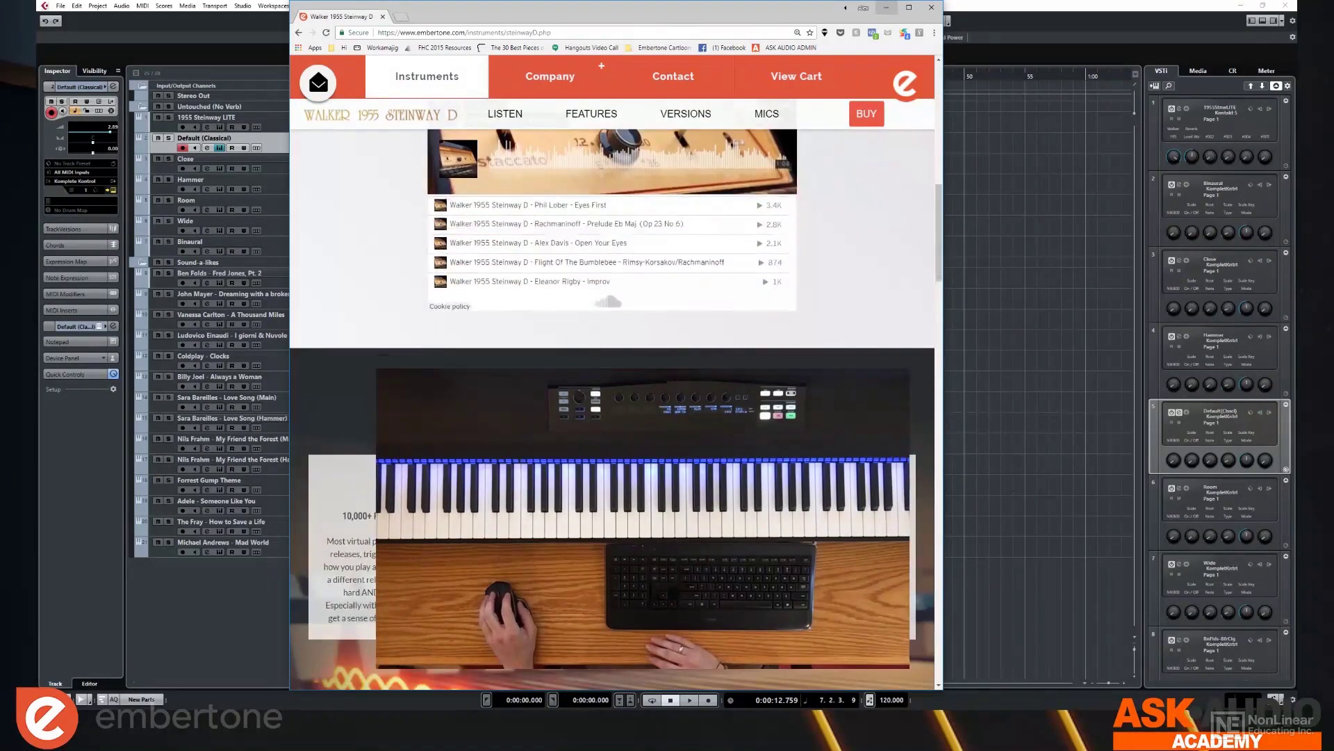
{"action": "scroll", "coordinate": [611, 375], "scroll_direction": "down", "scroll_amount": 2}
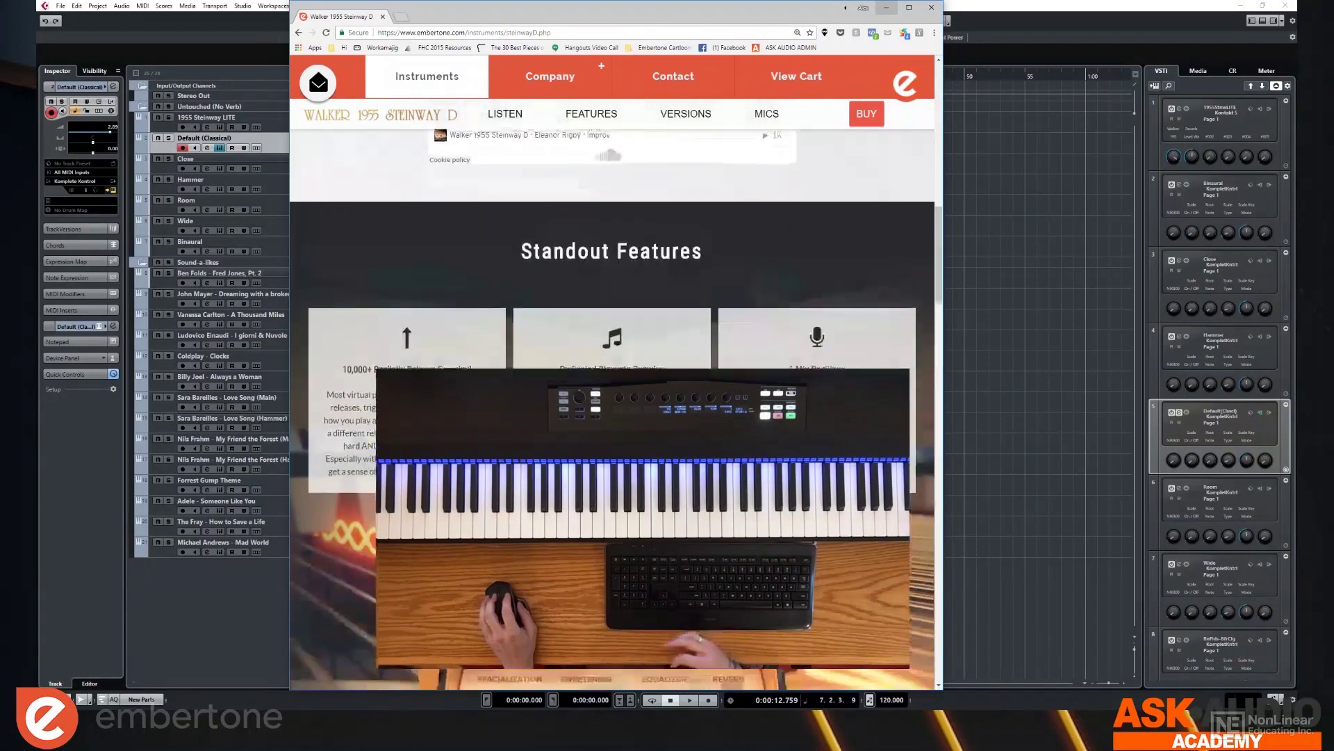
{"action": "scroll", "coordinate": [612, 376], "scroll_direction": "up", "scroll_amount": 3}
{"action": "scroll", "coordinate": [612, 278], "scroll_direction": "up", "scroll_amount": 3}
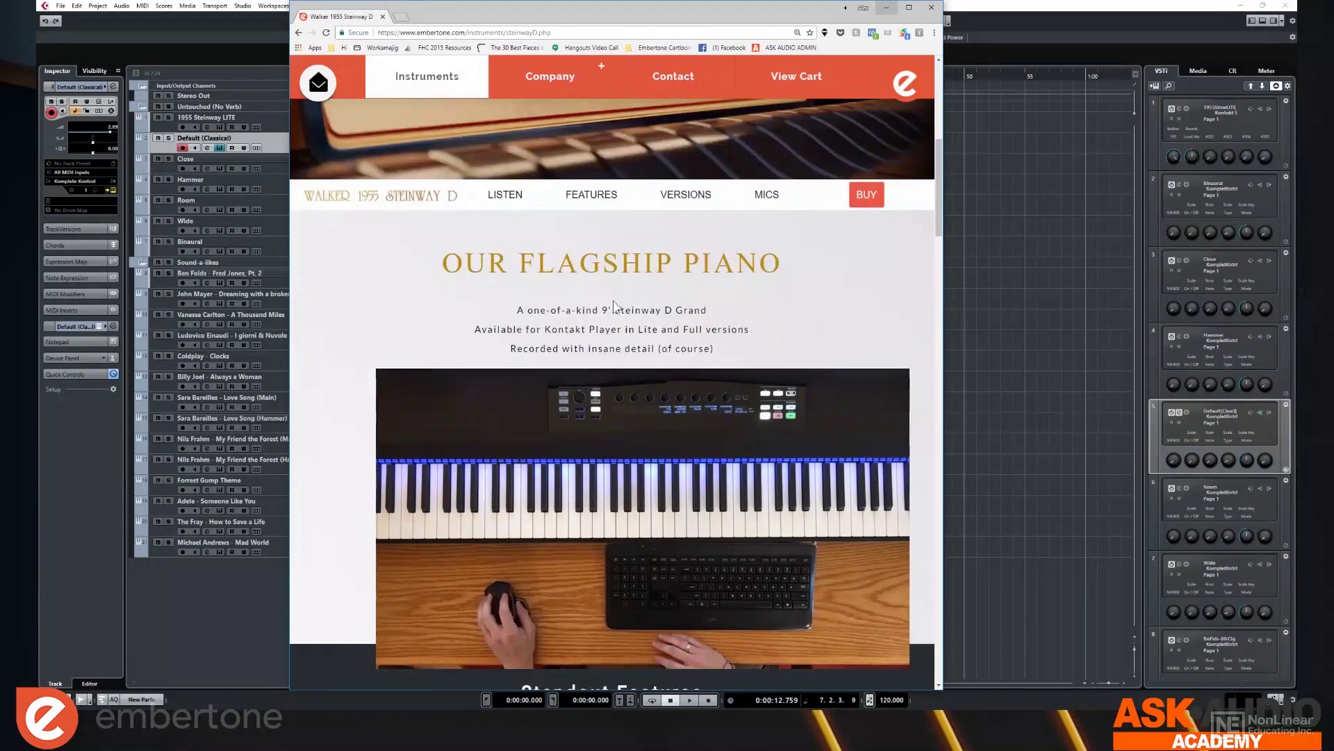
Step: Read the MICS section's mic position descriptions, then minimize Chrome to show Cubase
{"action": "left_click", "coordinate": [764, 197]}
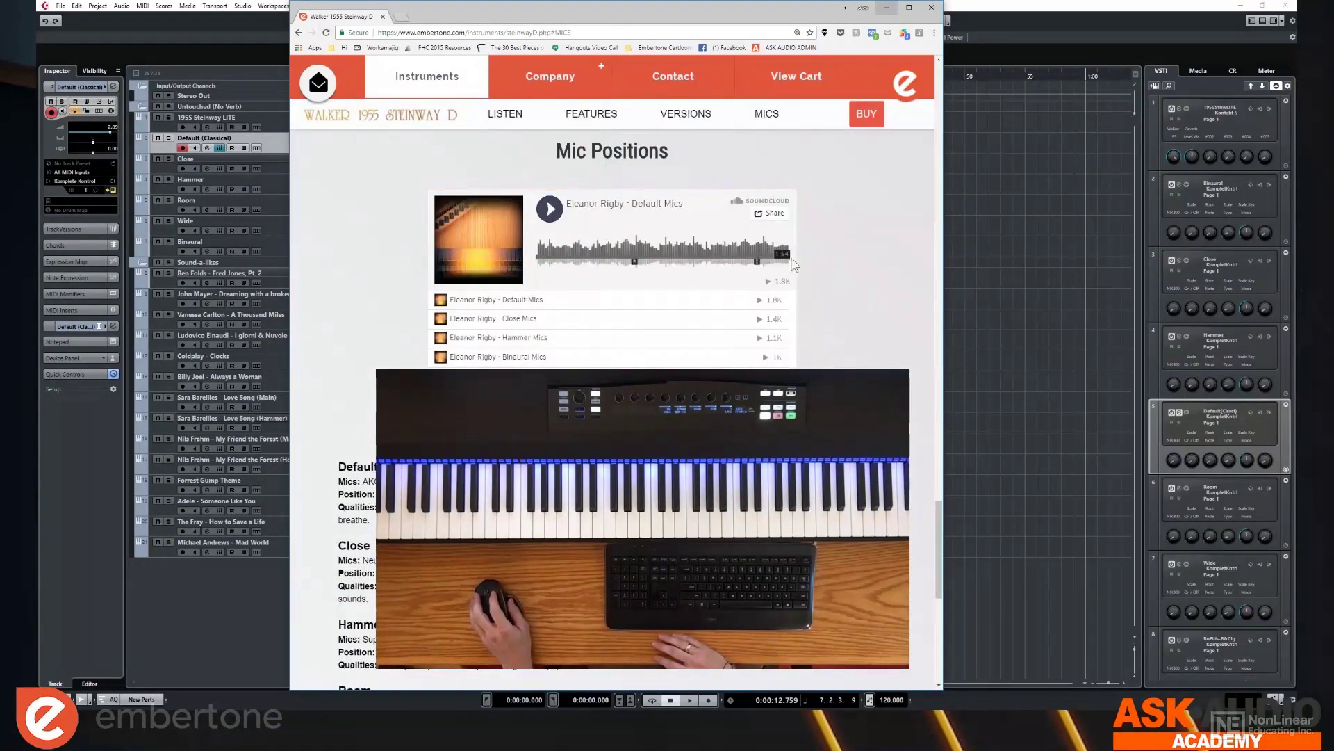
{"action": "scroll", "coordinate": [612, 375], "scroll_direction": "down", "scroll_amount": 4}
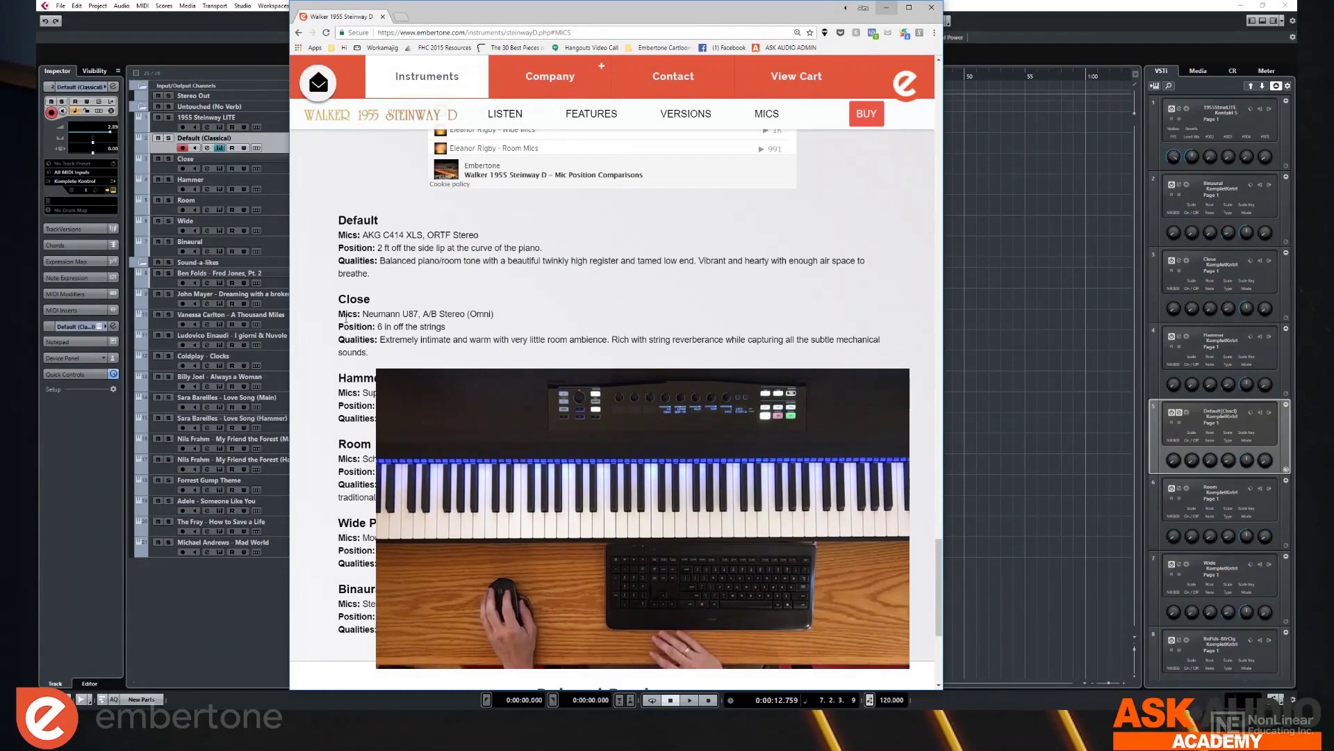
{"action": "scroll", "coordinate": [346, 318], "scroll_direction": "up", "scroll_amount": 2}
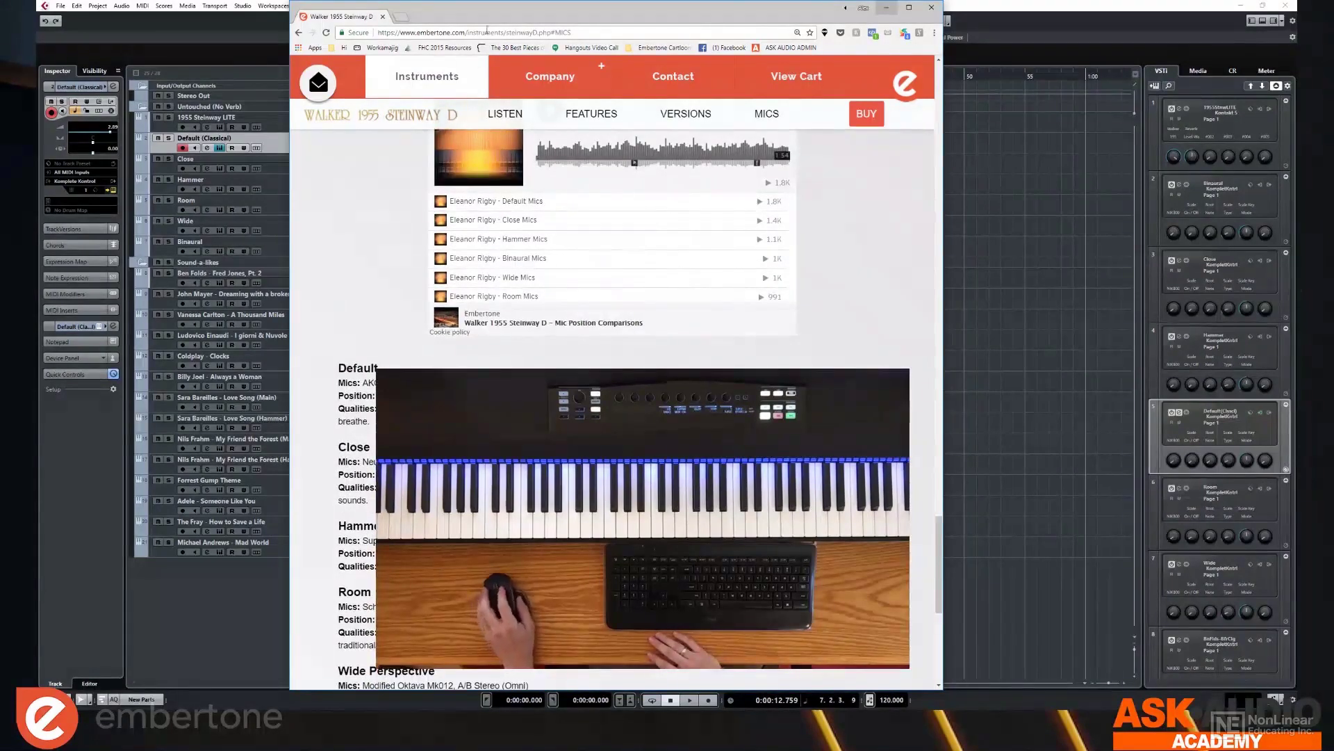
{"action": "left_click", "coordinate": [884, 10]}
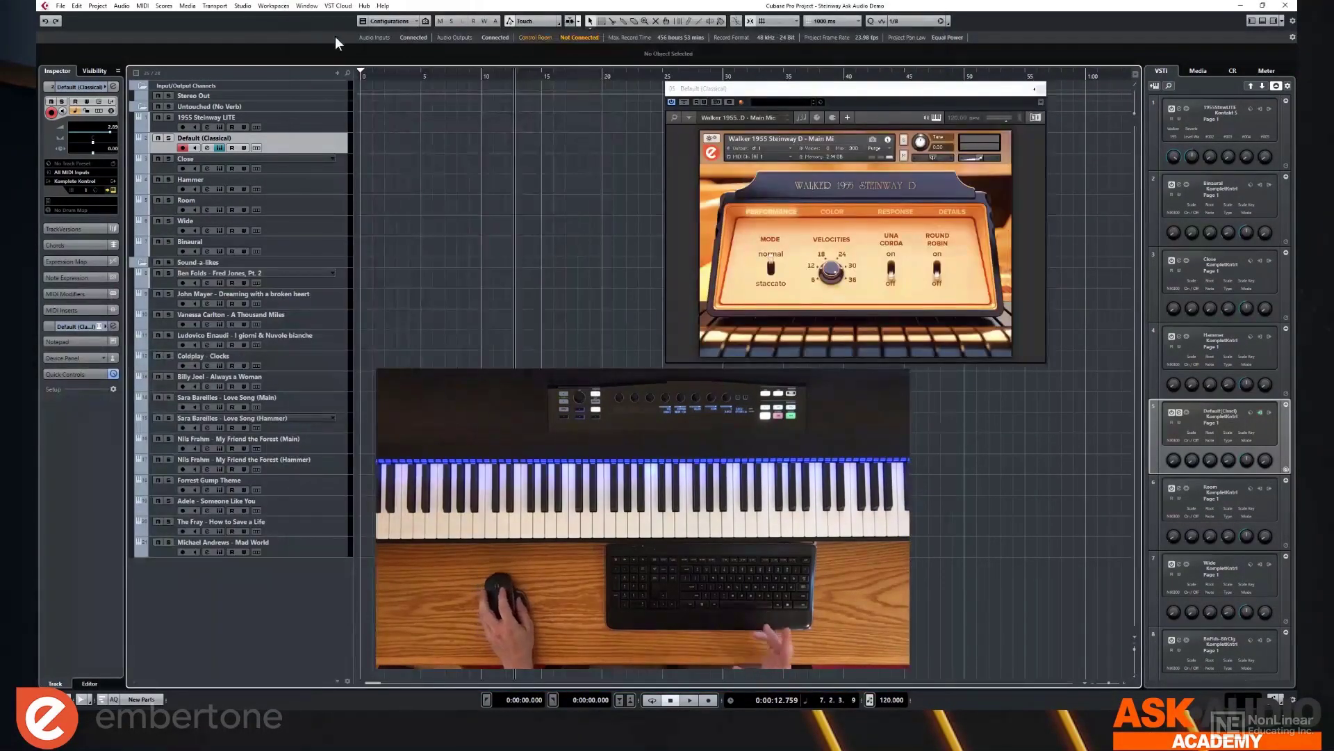